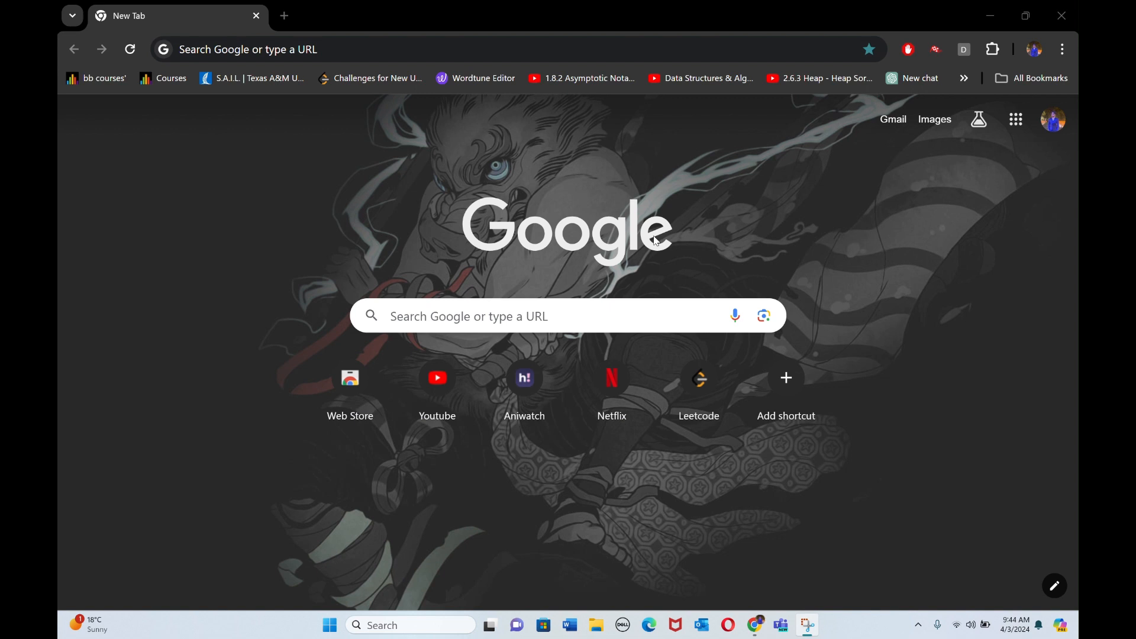
Step: Open the Kali Linux virtual machine download page at kali.org/get-kali/#kali-virtual-machines
click(416, 54)
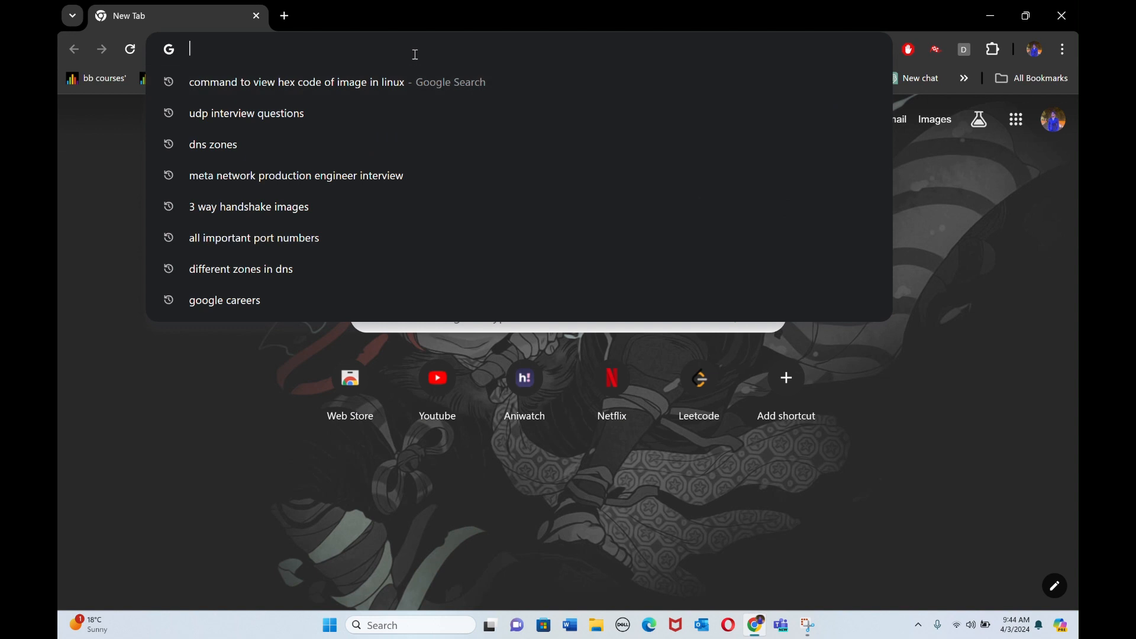
text(fr)
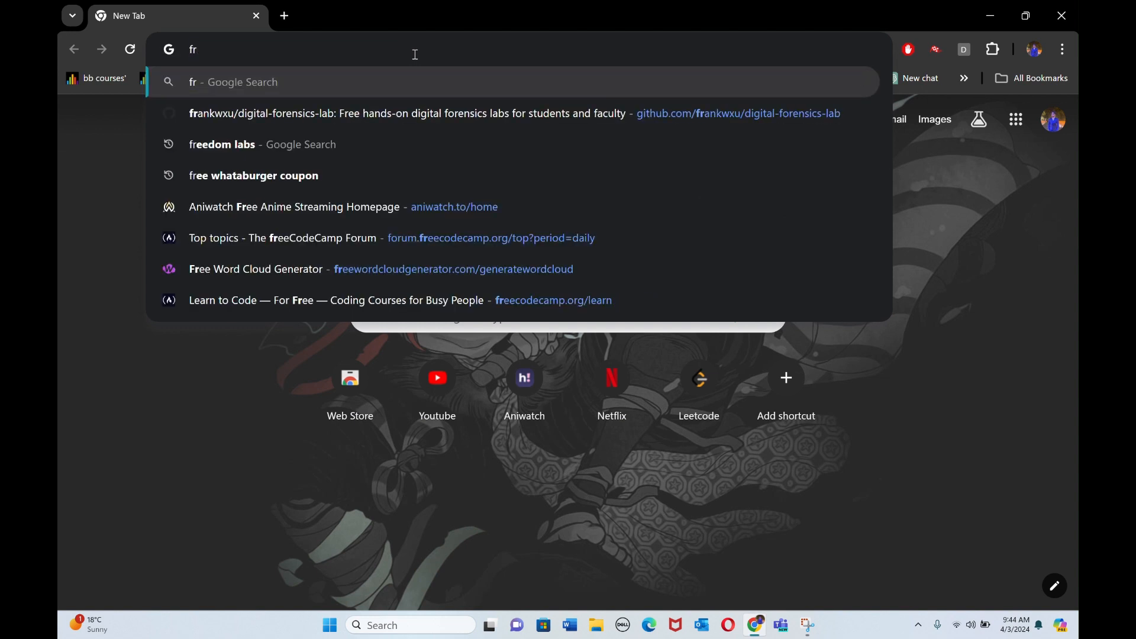
key(BackSpace)
key(BackSpace)
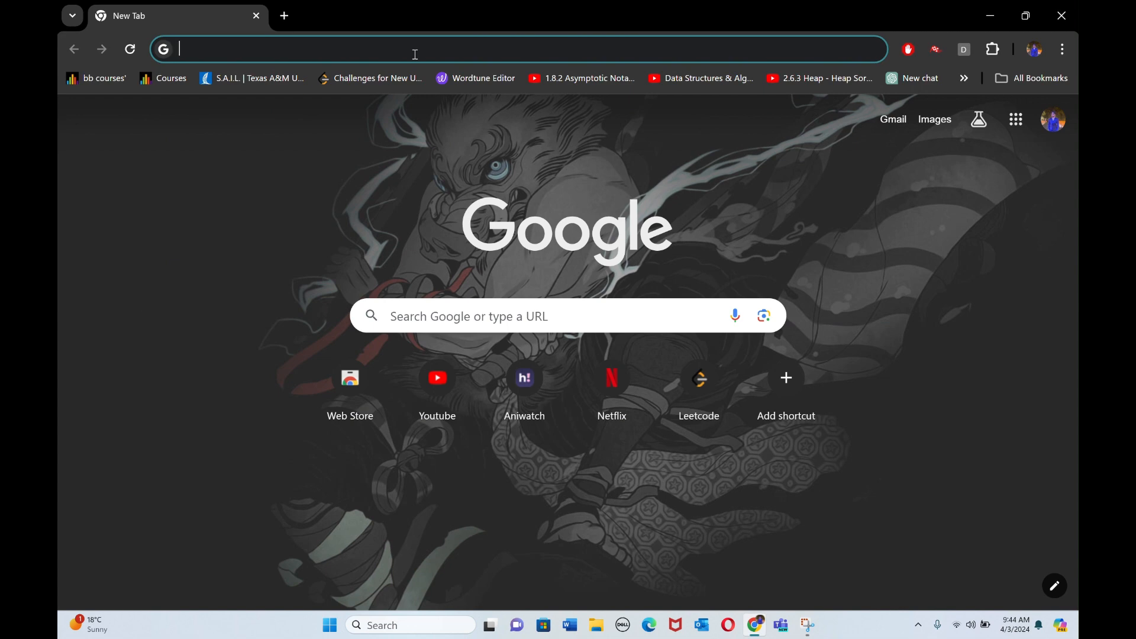
text(lab)
key(BackSpace)
key(BackSpace)
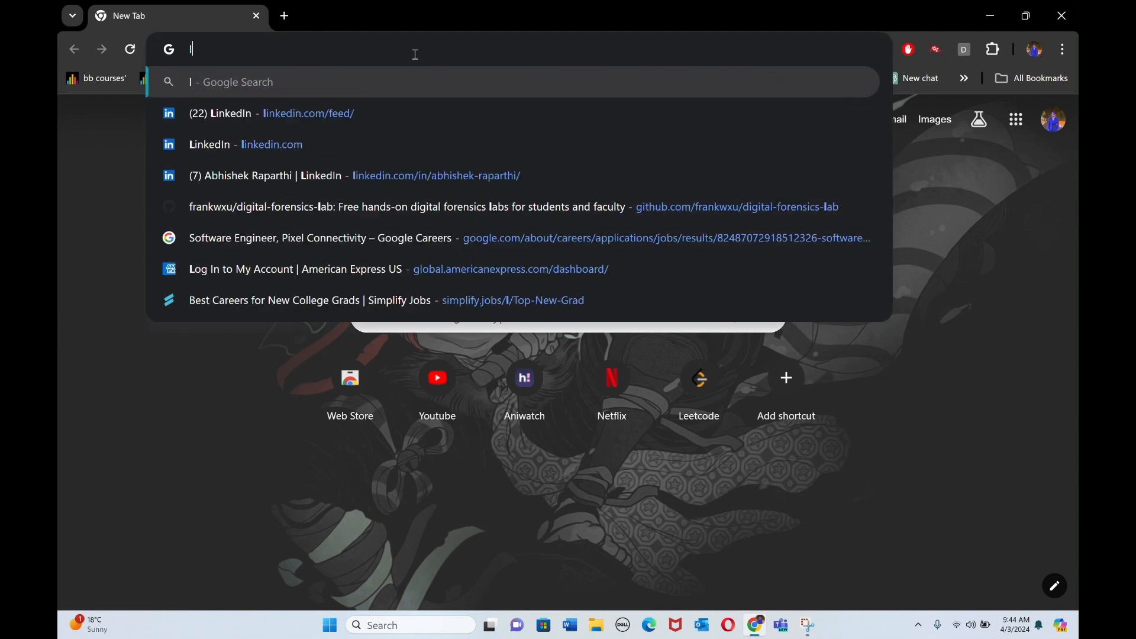
key(BackSpace)
text(kal)
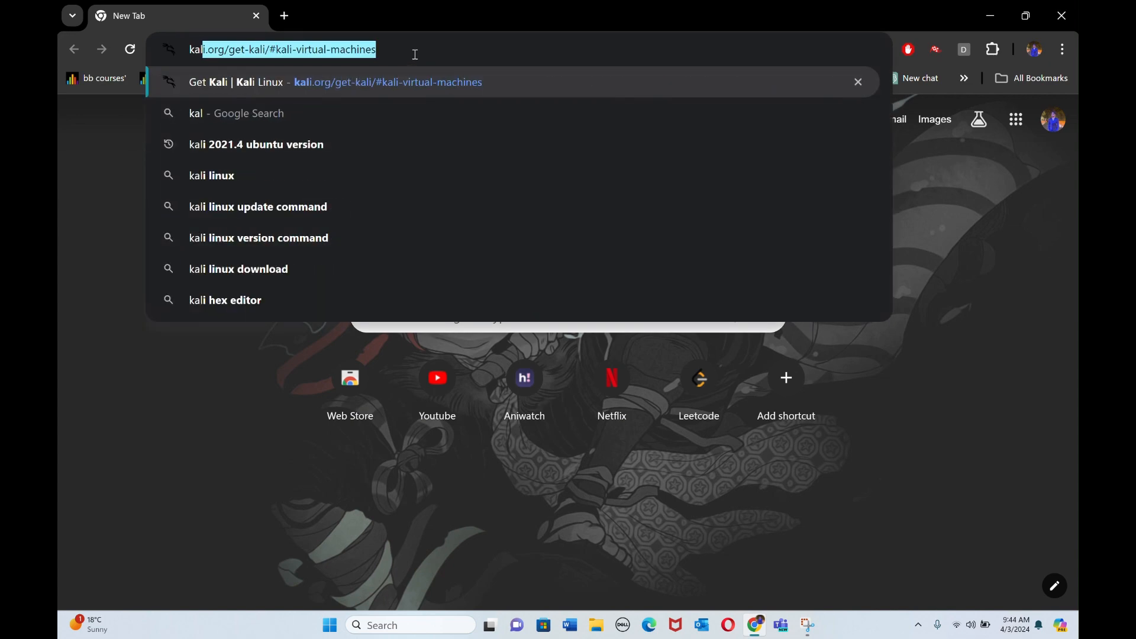
click(407, 89)
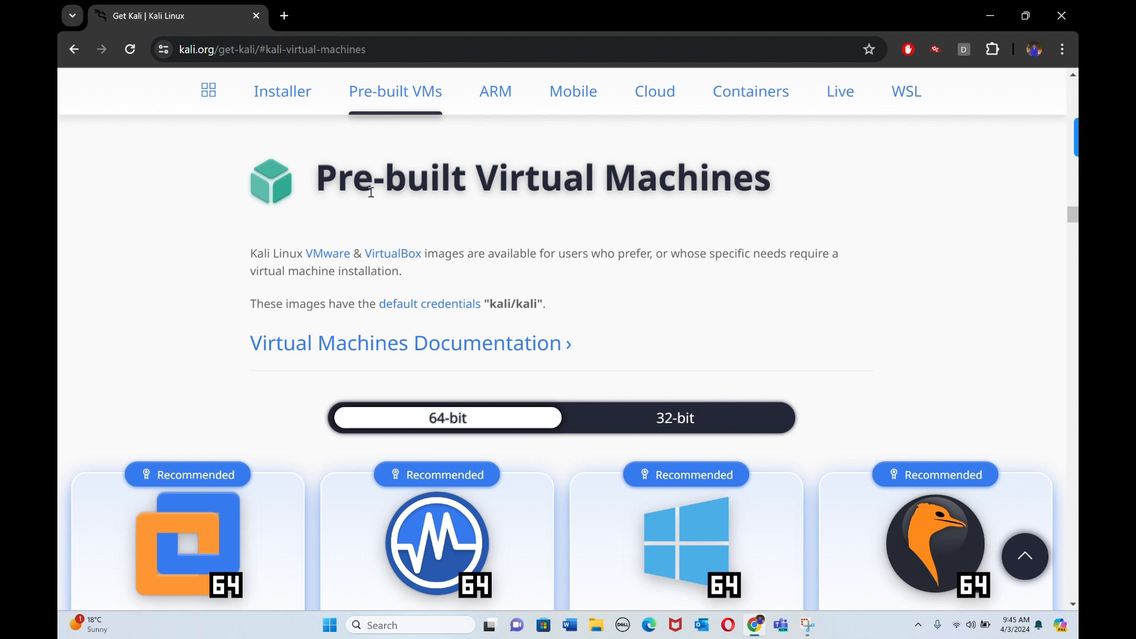
Step: Start downloading the recommended 64-bit VirtualBox image of Kali Linux from the pre-built virtual machines
scroll(329, 162, down, 1)
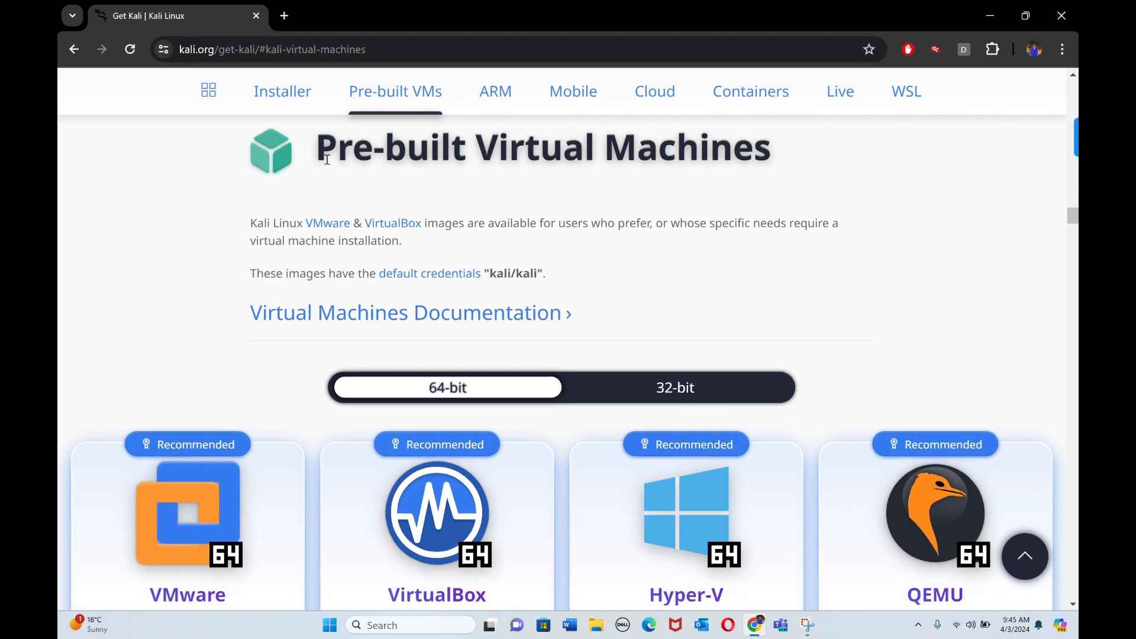
scroll(396, 429, down, 4)
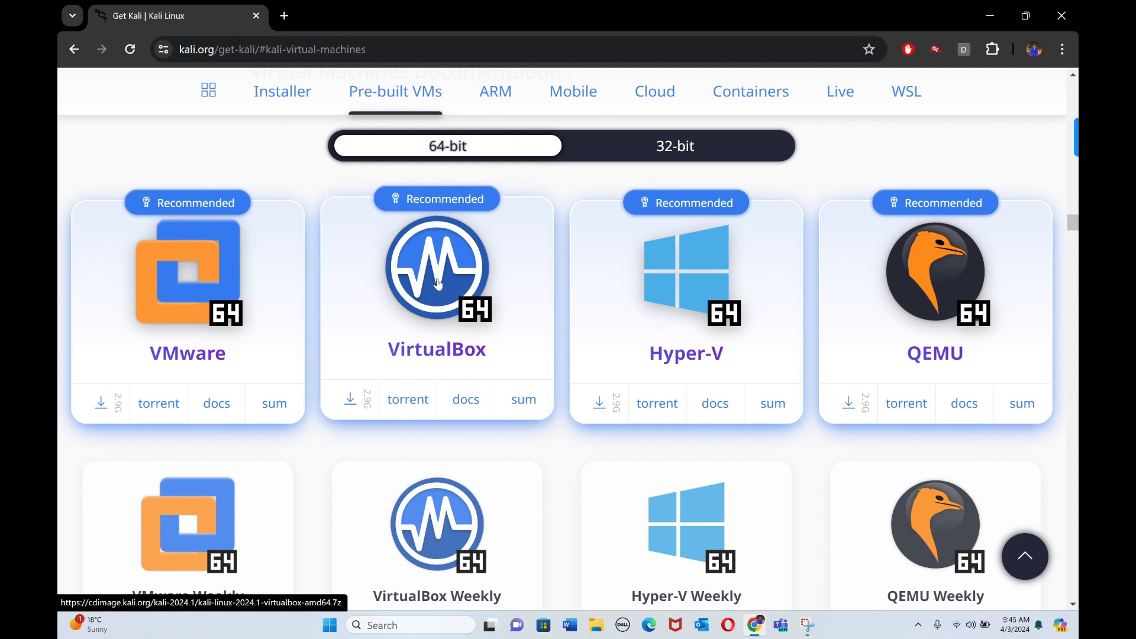
scroll(414, 355, down, 2)
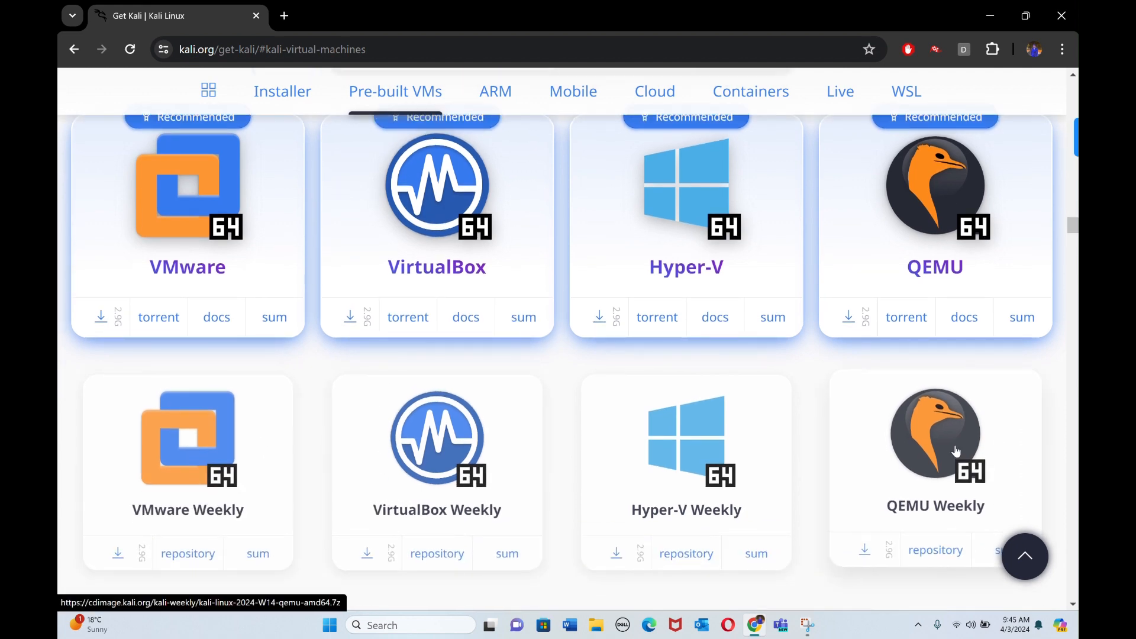
scroll(686, 355, up, 3)
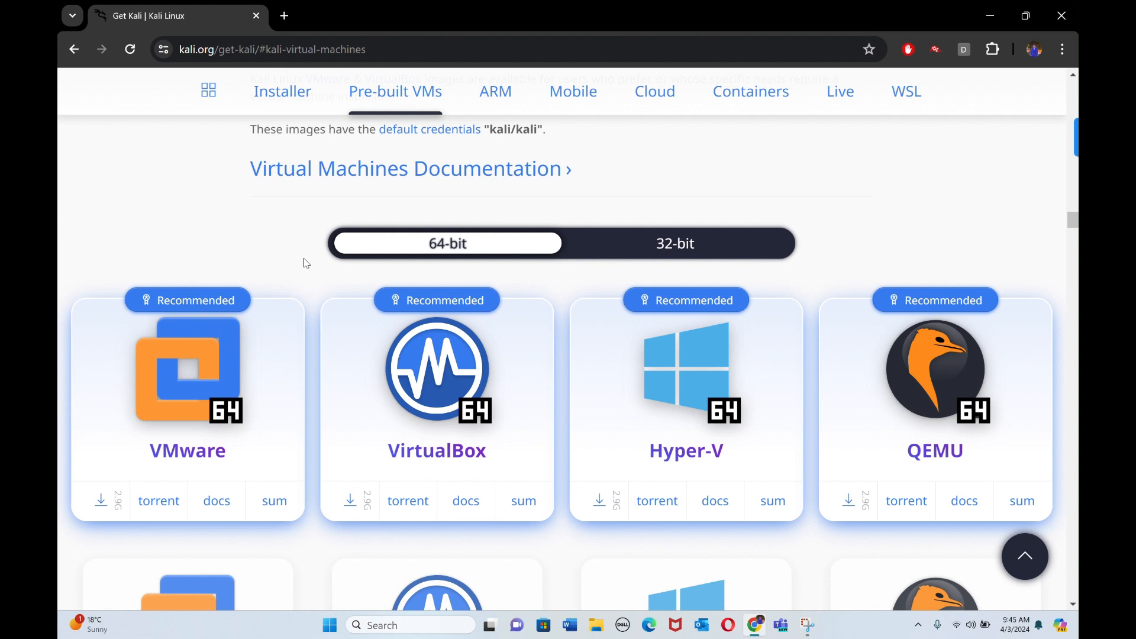
click(439, 423)
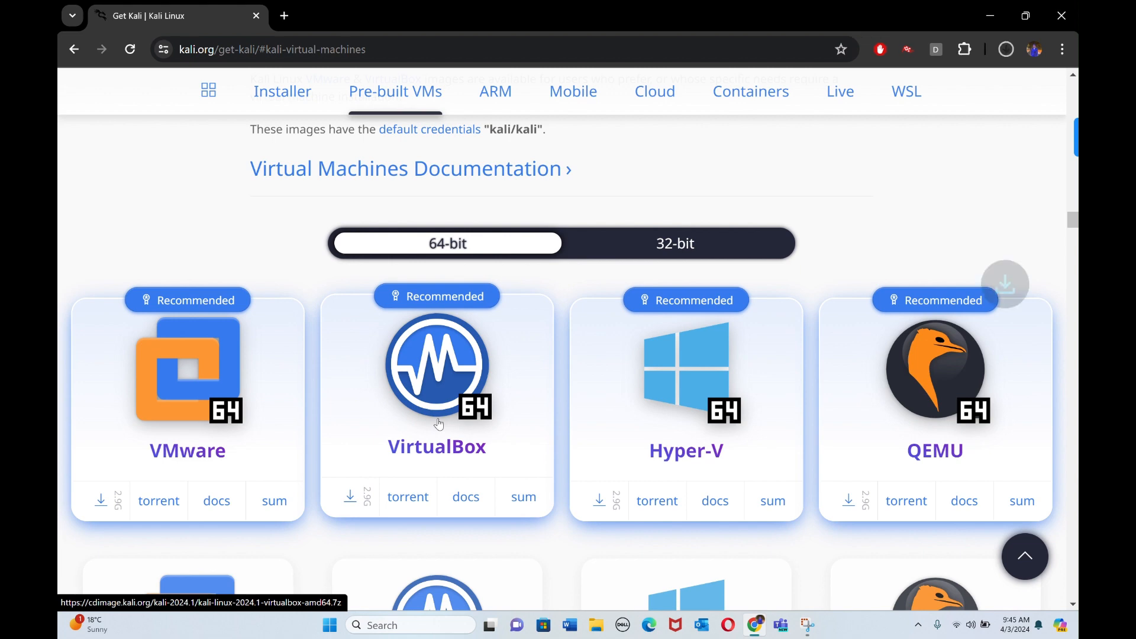
Step: Cancel the running Kali Linux VirtualBox image download and close the recent download history
click(1006, 51)
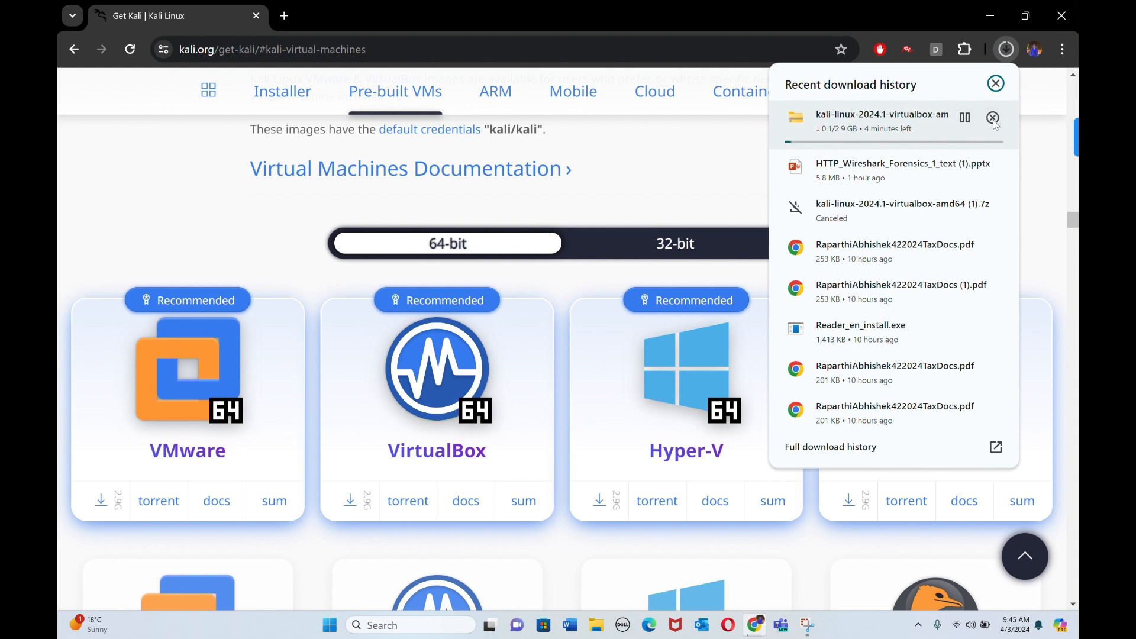
click(993, 119)
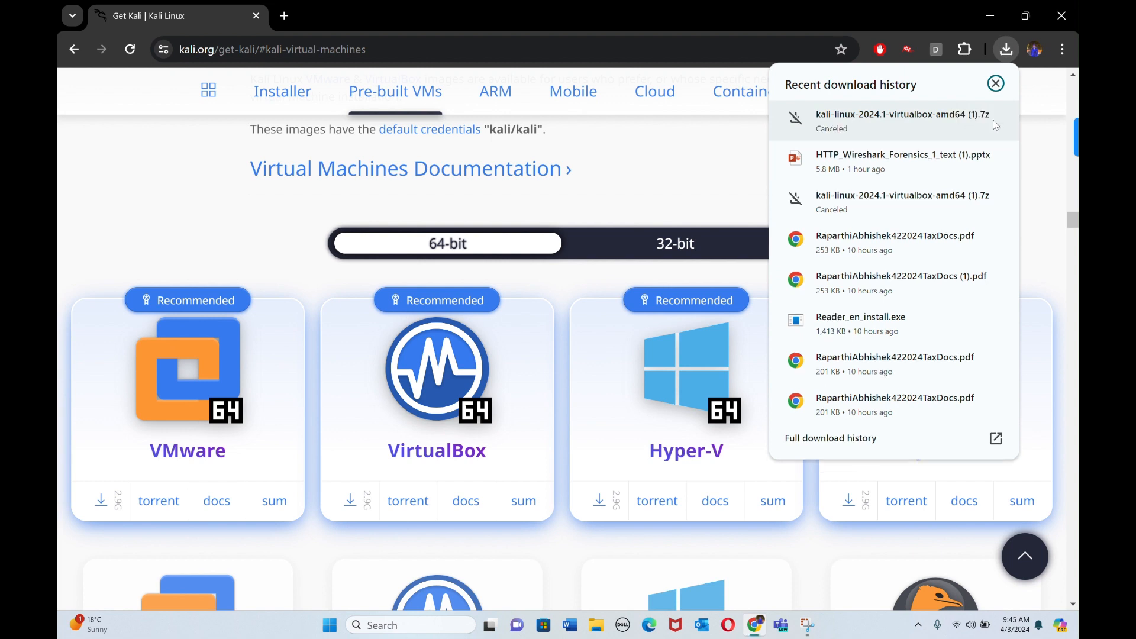
click(192, 140)
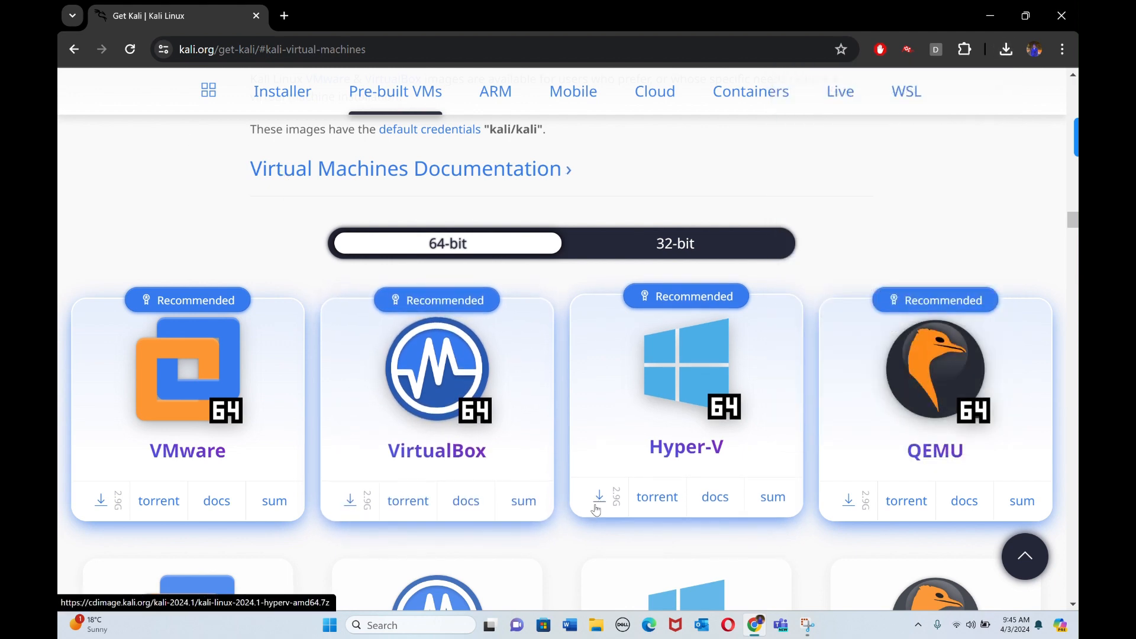
Step: Switch to File Explorer and open the inner kali-linux-2024.1-virtualbox-amd64 folder of the extracted image in Downloads
click(595, 627)
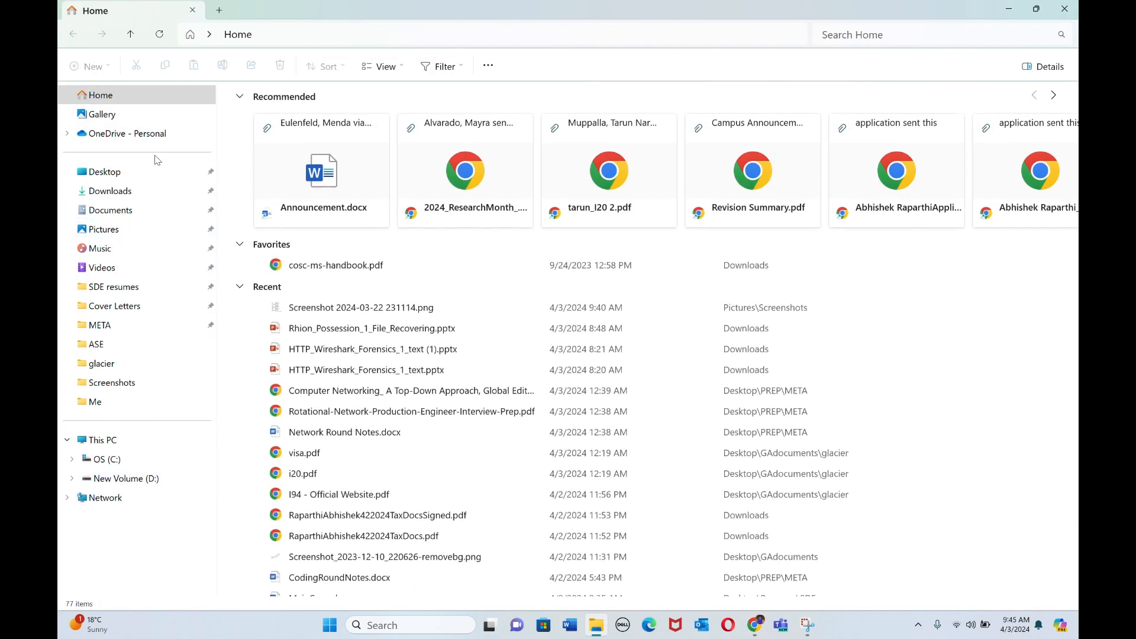
click(127, 190)
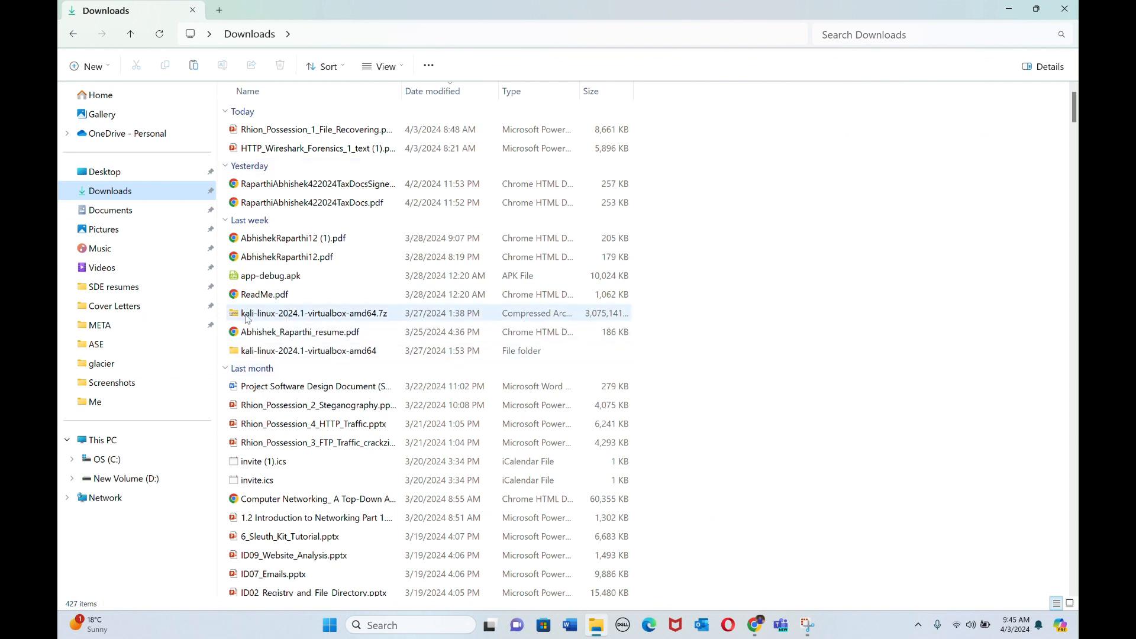
mouse_move(247, 318)
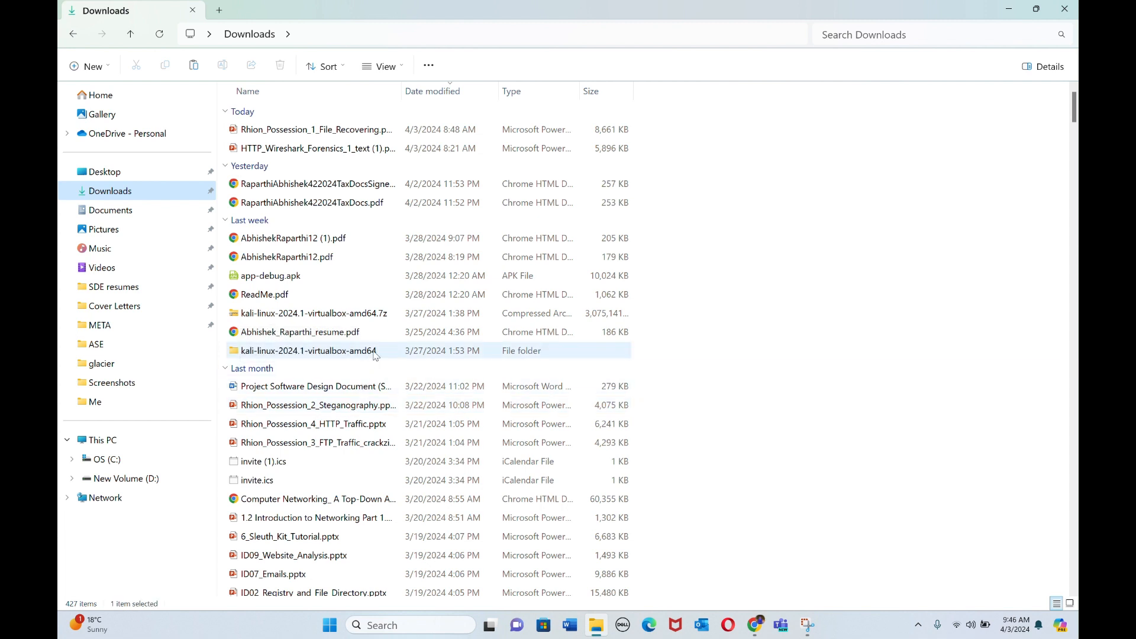
double_click(373, 353)
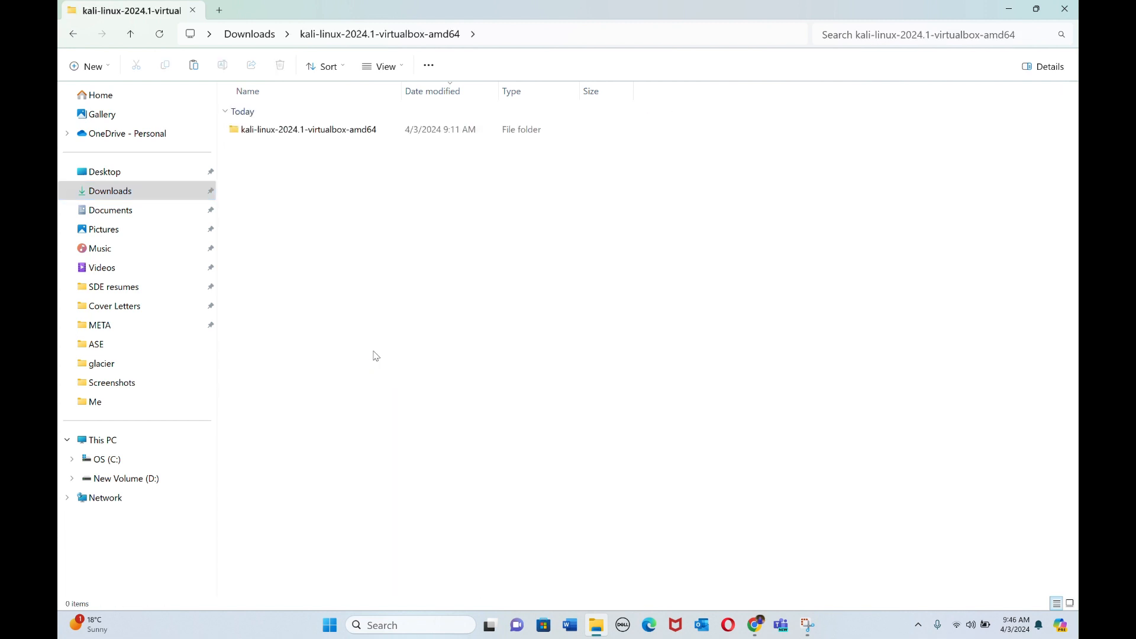
double_click(379, 130)
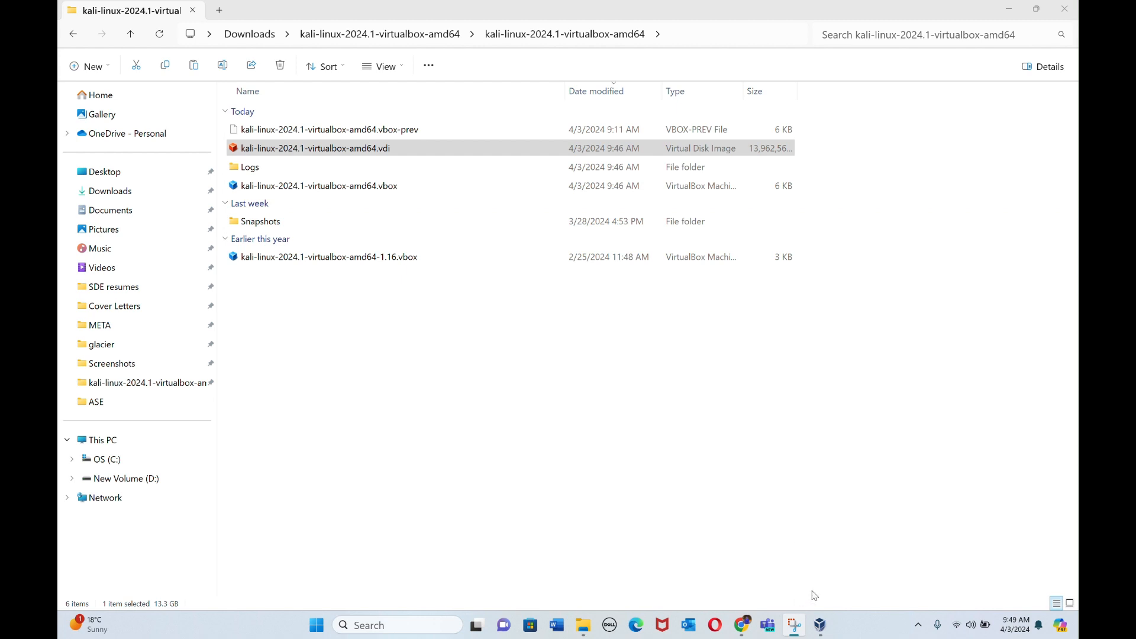
Step: Switch to VirtualBox Manager and add the existing machine kali-linux-2024.1-virtualbox-amd64.vbox from its extracted folder in Downloads
click(826, 634)
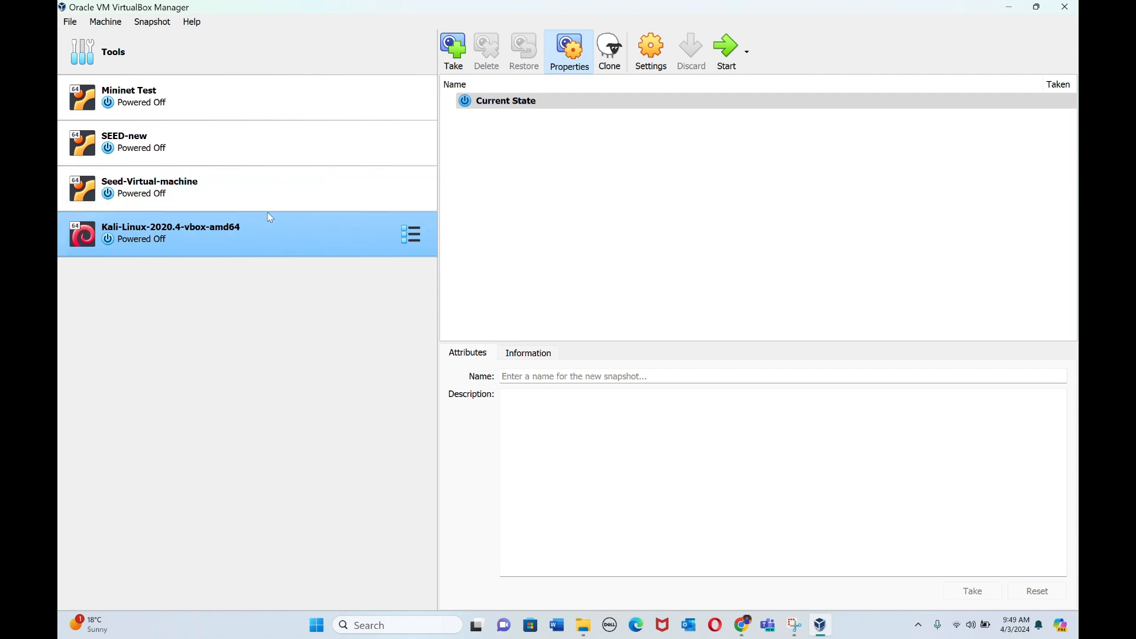
click(71, 22)
mouse_move(93, 25)
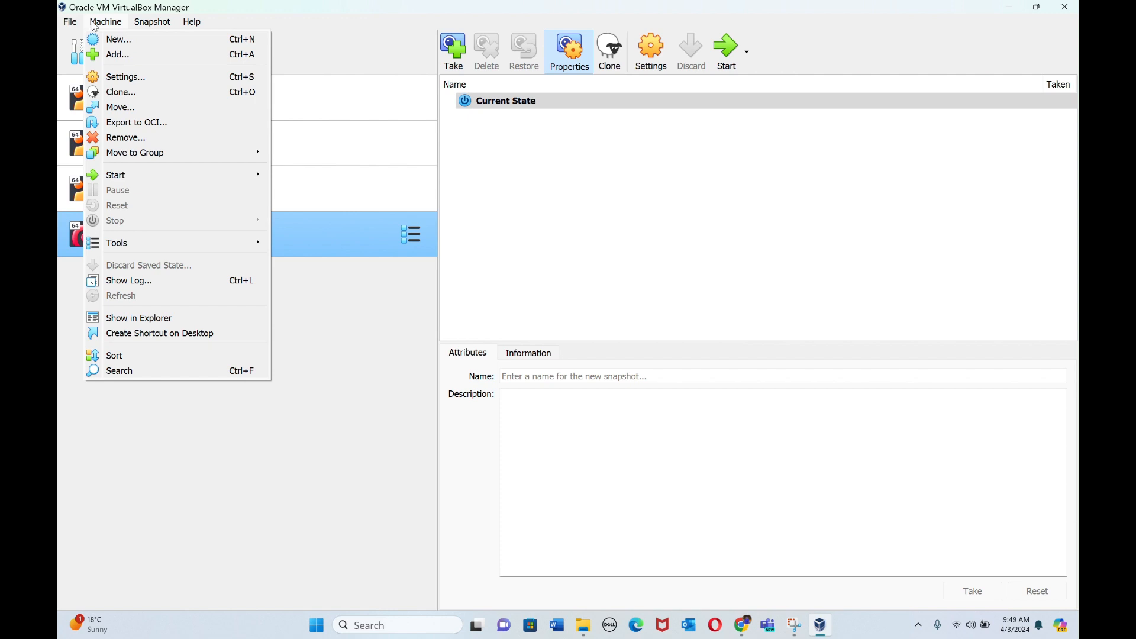
click(127, 59)
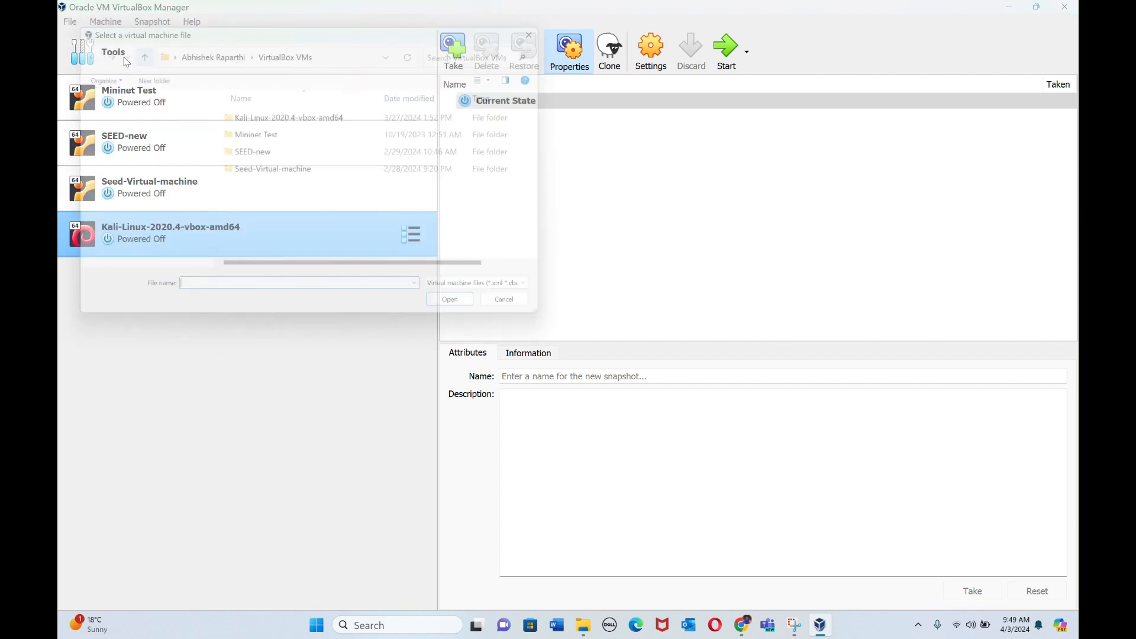
click(129, 148)
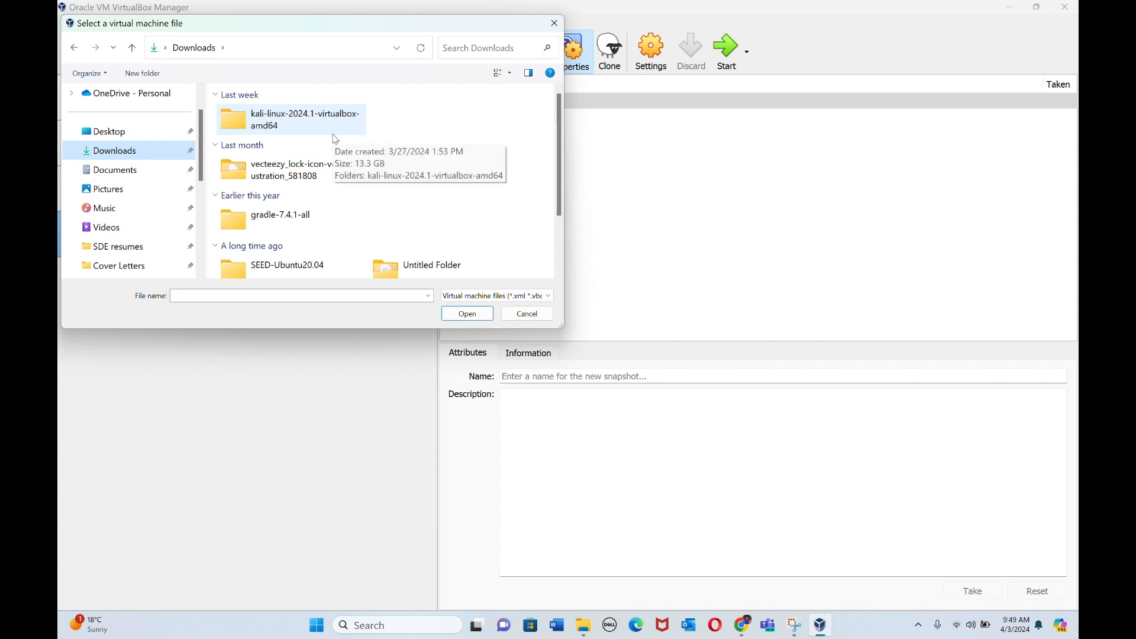
click(303, 129)
double_click(304, 129)
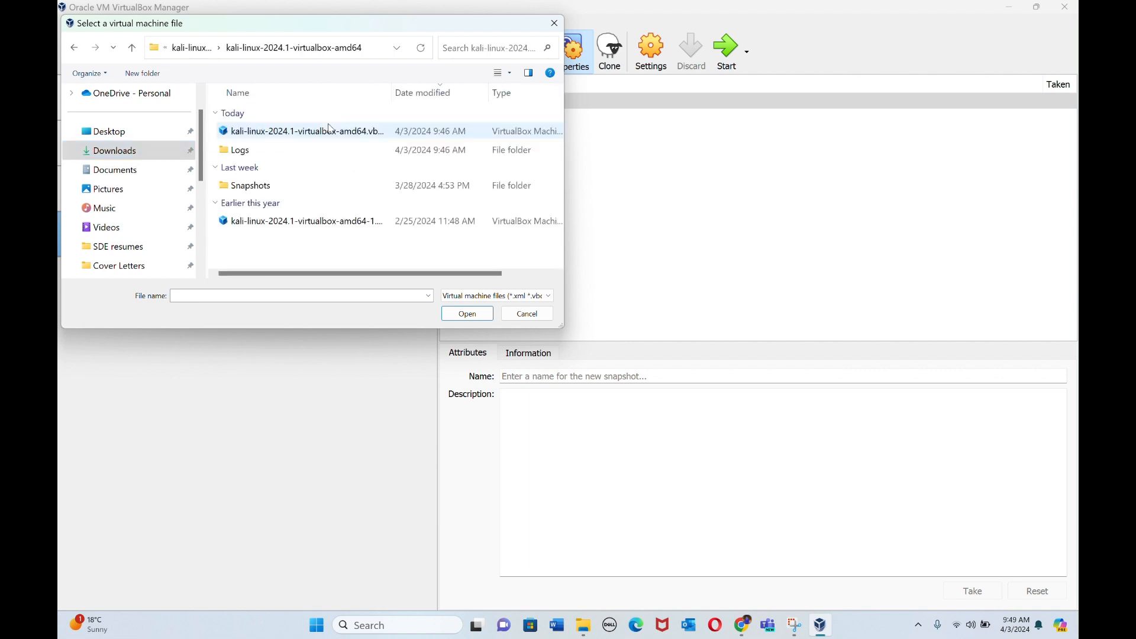
click(315, 138)
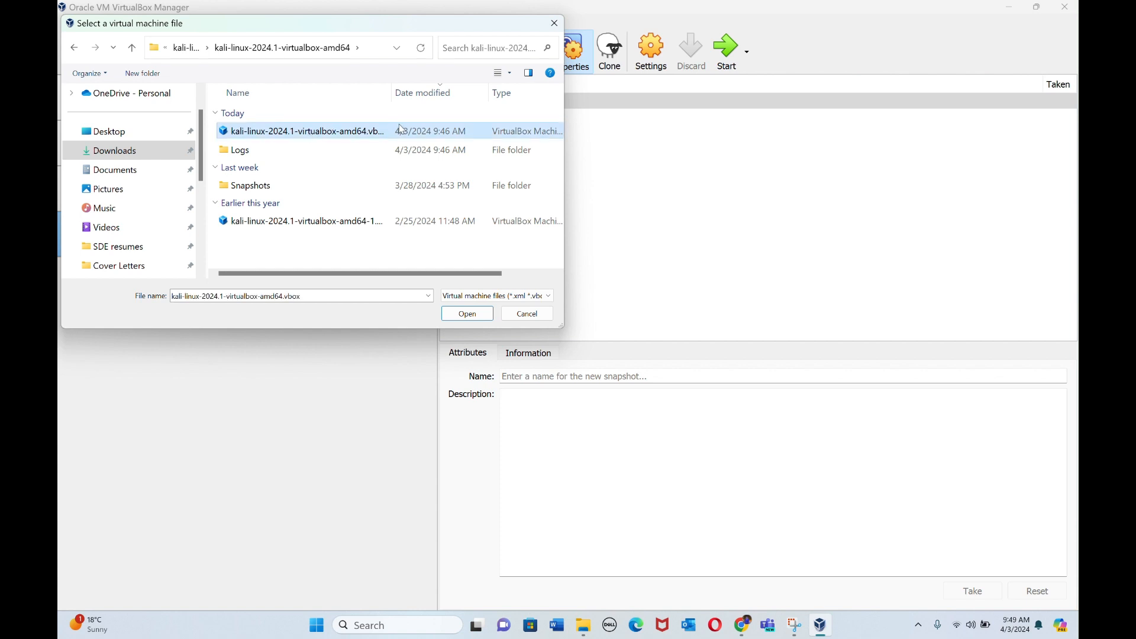
click(468, 314)
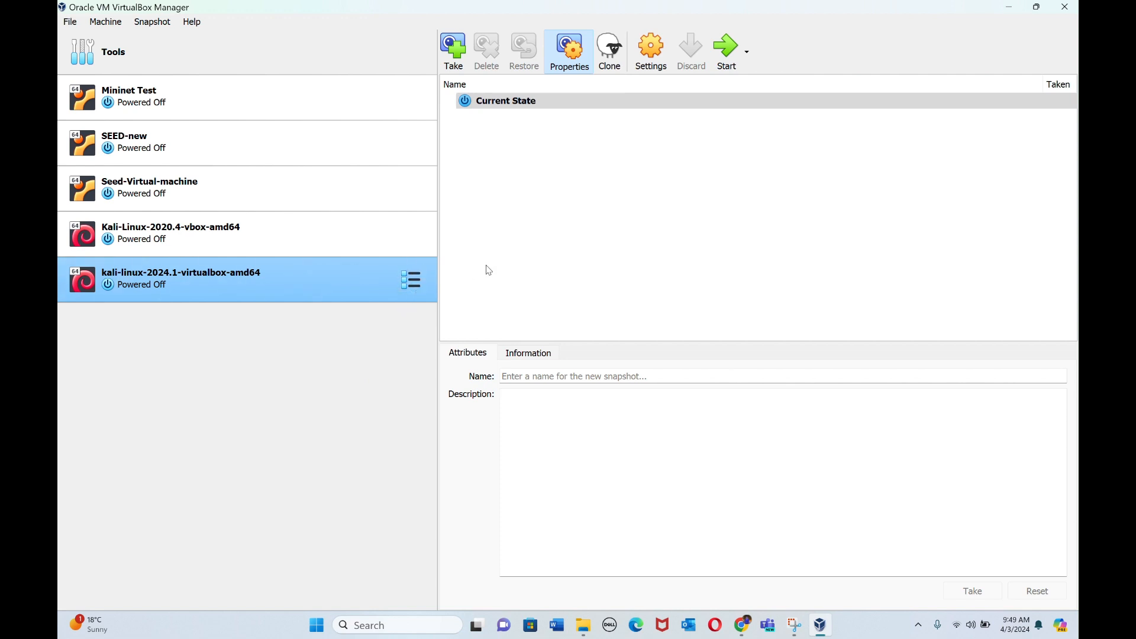
Step: Check the Adapter 1 network settings of the kali-linux-2024.1-virtualbox-amd64 machine and accept them
click(414, 281)
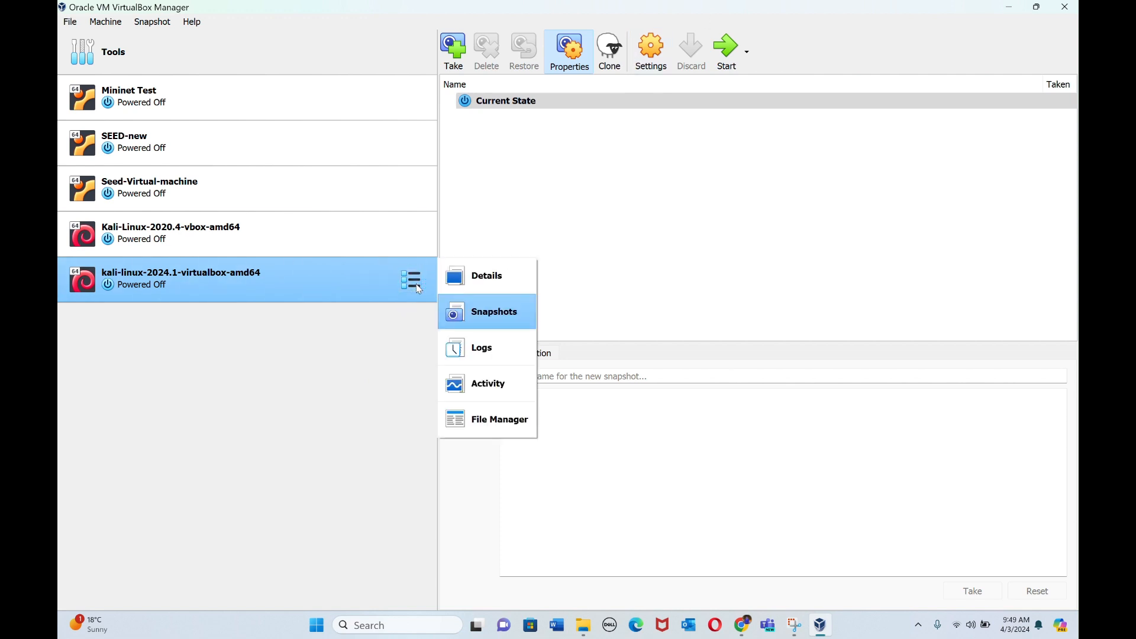
click(359, 327)
click(658, 59)
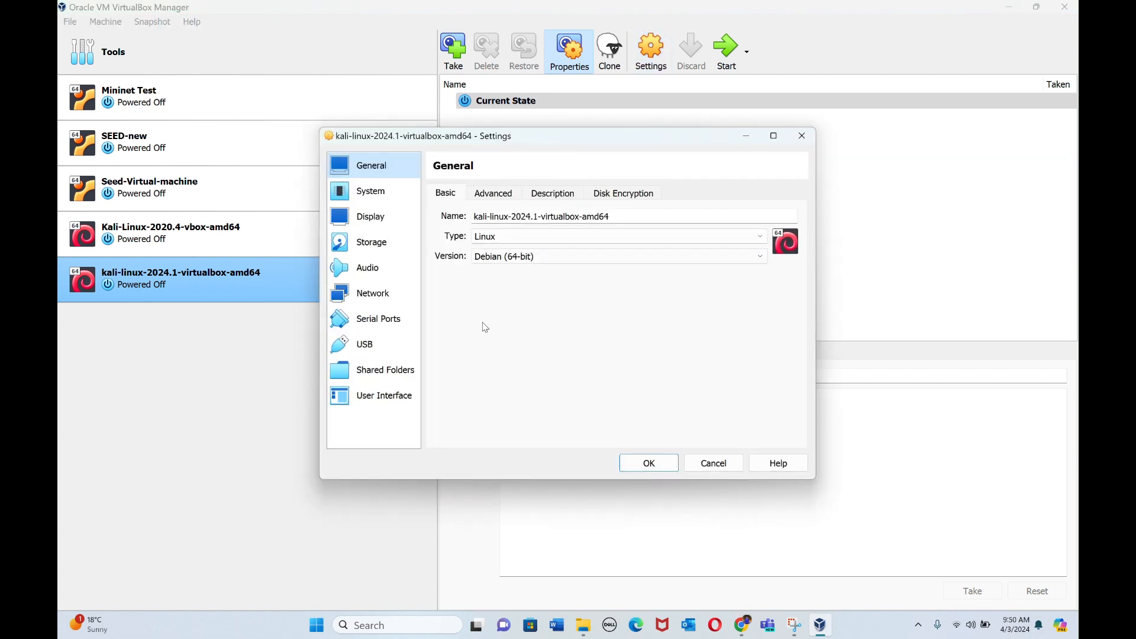
click(366, 297)
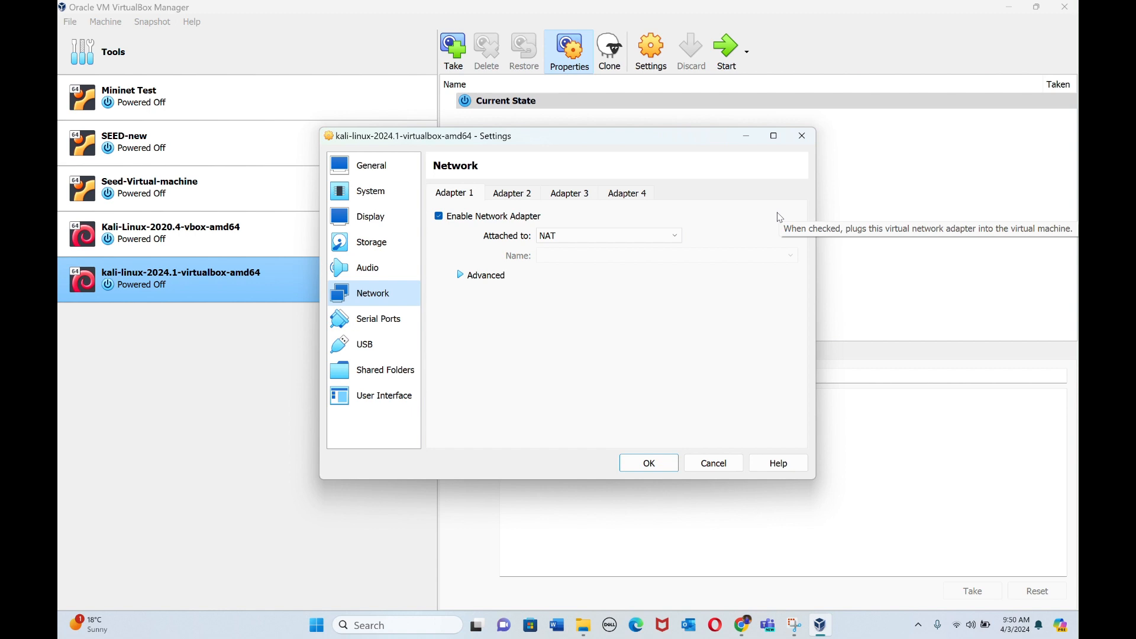
click(650, 463)
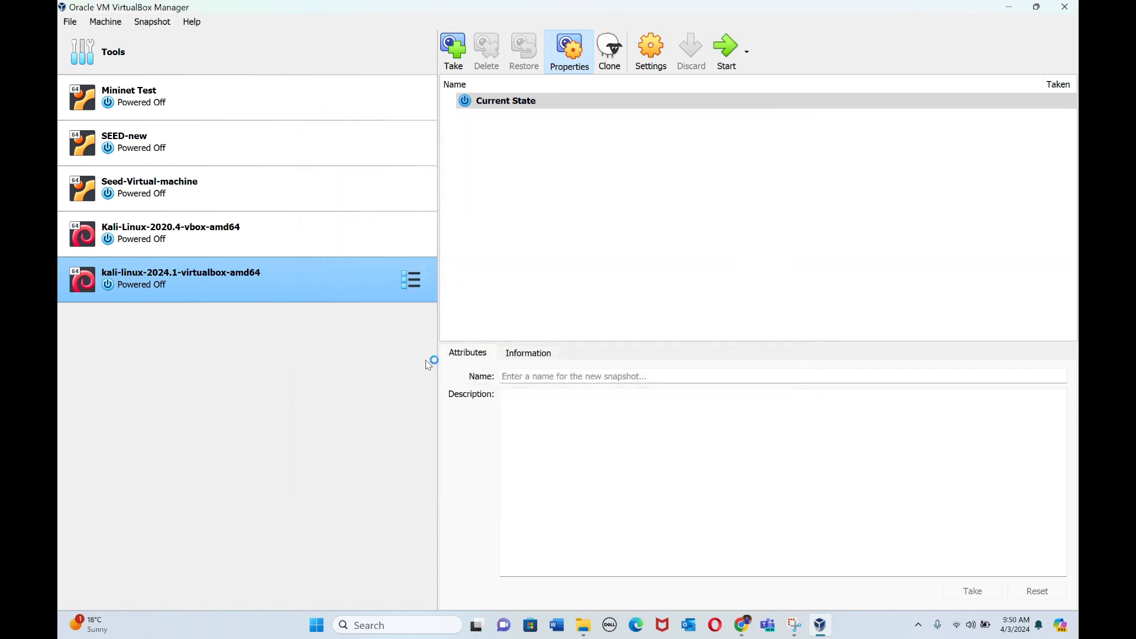
Step: Start the kali-linux-2024.1-virtualbox-amd64 virtual machine
click(727, 59)
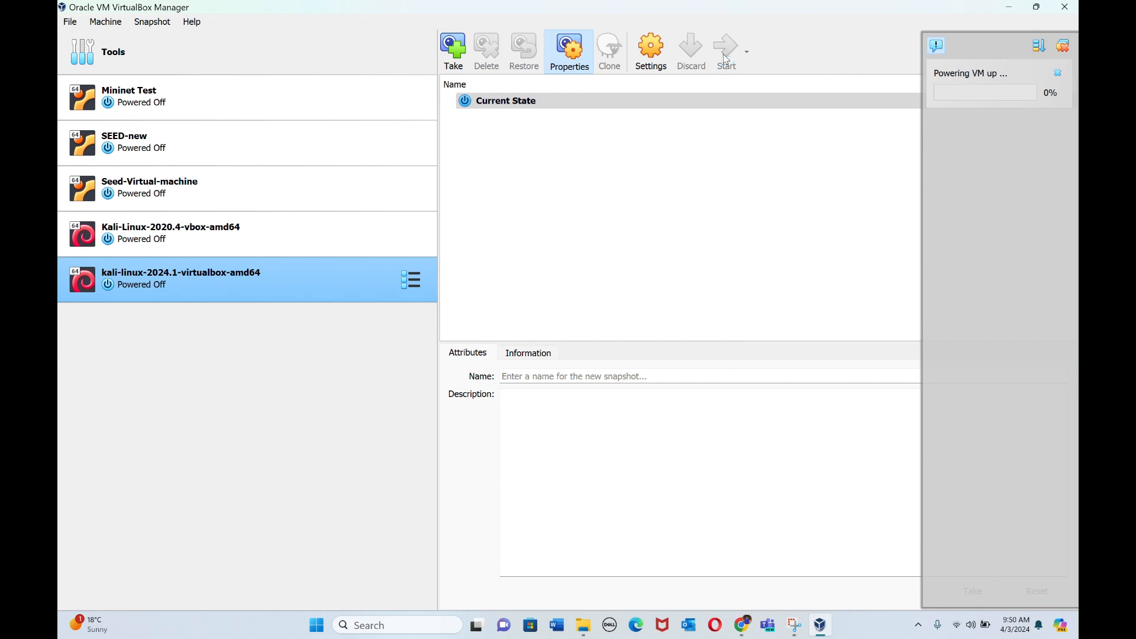
click(501, 24)
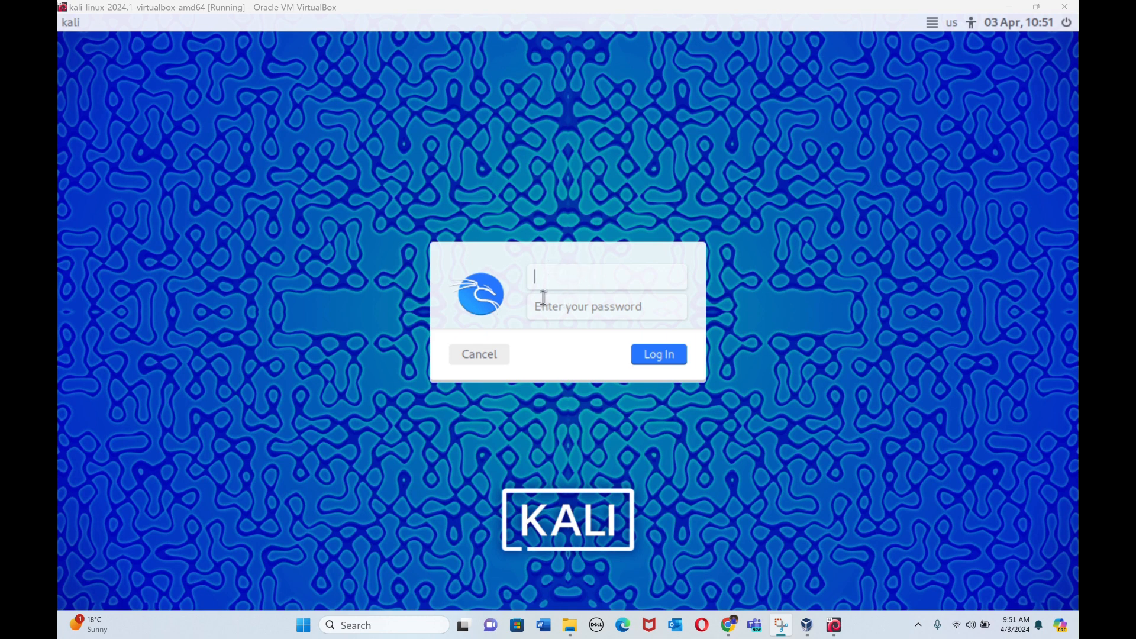
Step: Switch to Chrome and look up the default login credentials in the pre-built virtual machines section of the Get Kali page
click(728, 625)
scroll(574, 212, up, 5)
scroll(574, 211, up, 10)
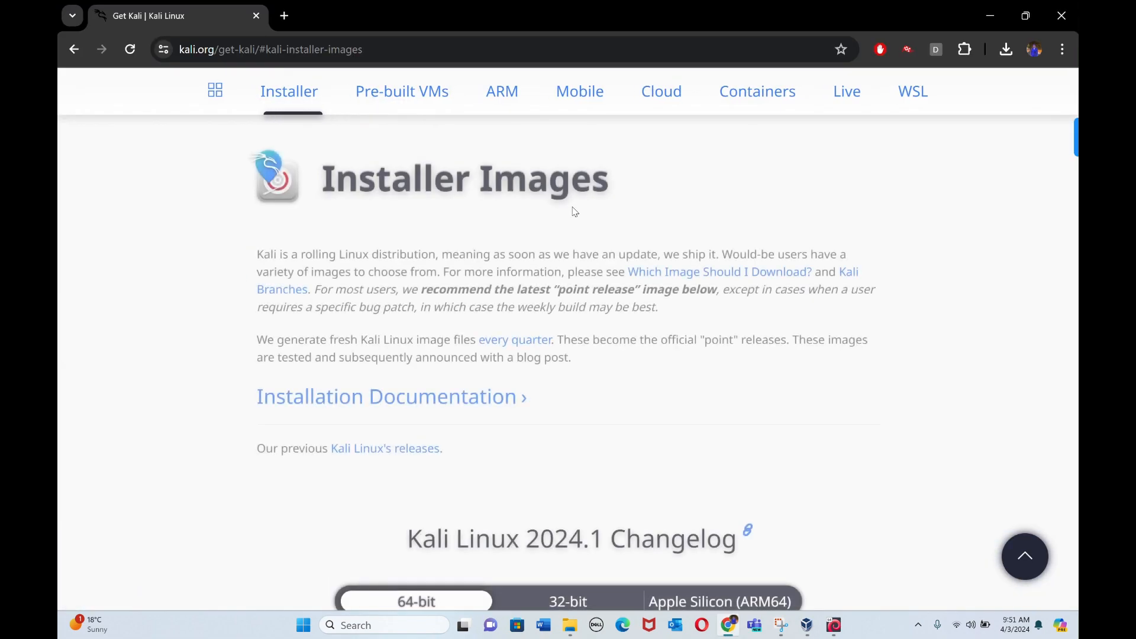
scroll(574, 211, down, 4)
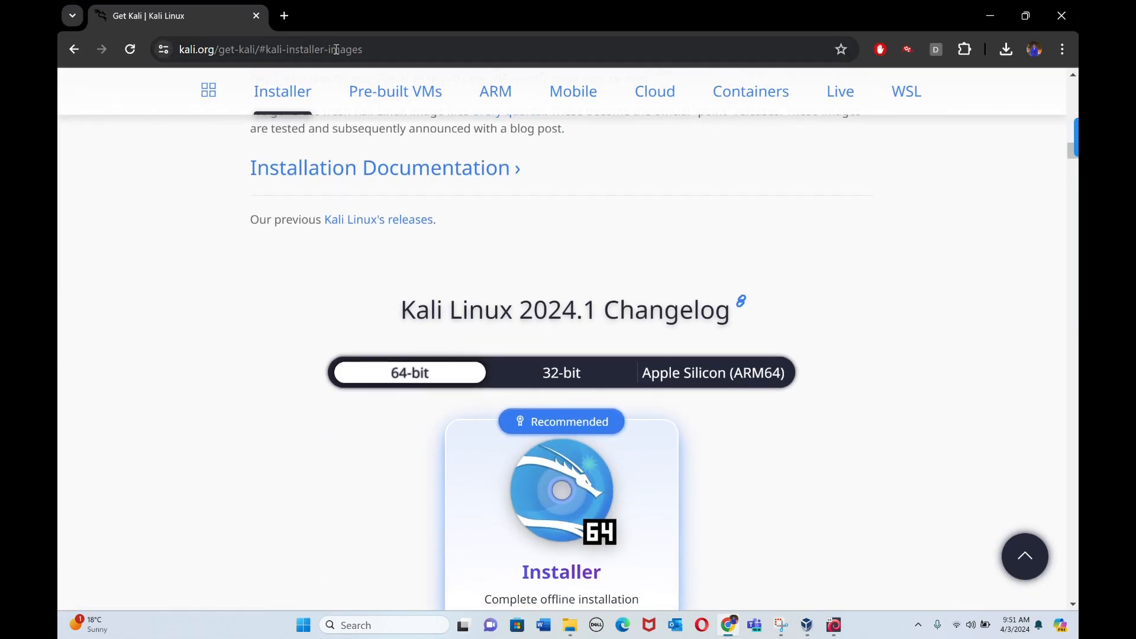
click(395, 107)
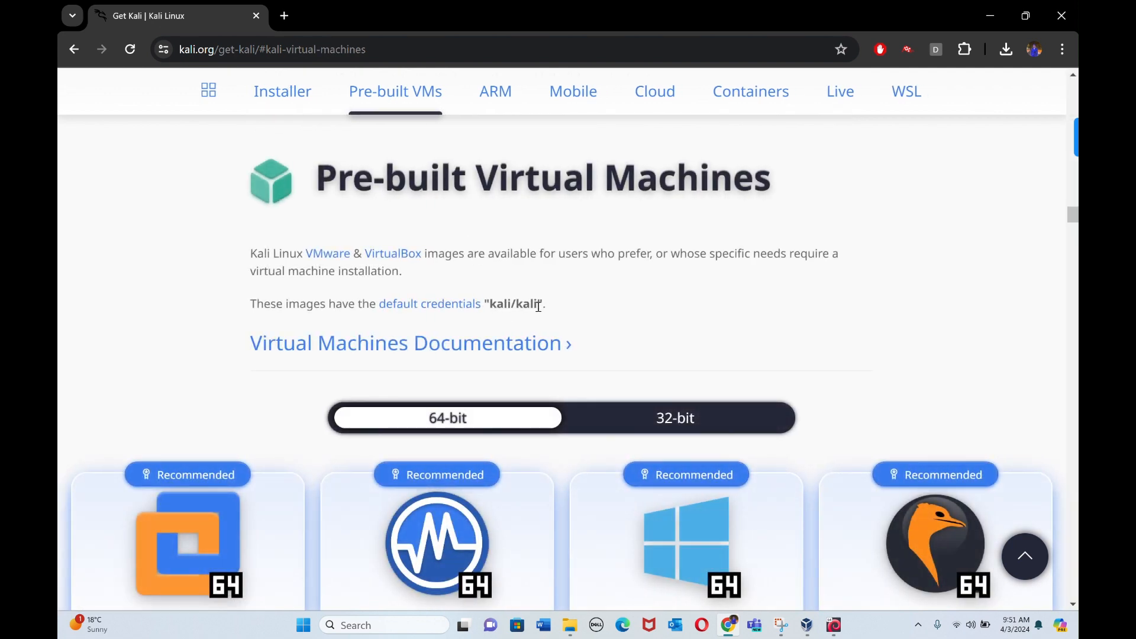
Step: Mark the default credentials on the page, switch to the Kali virtual machine and log in with the default username and password
drag(538, 305, 492, 303)
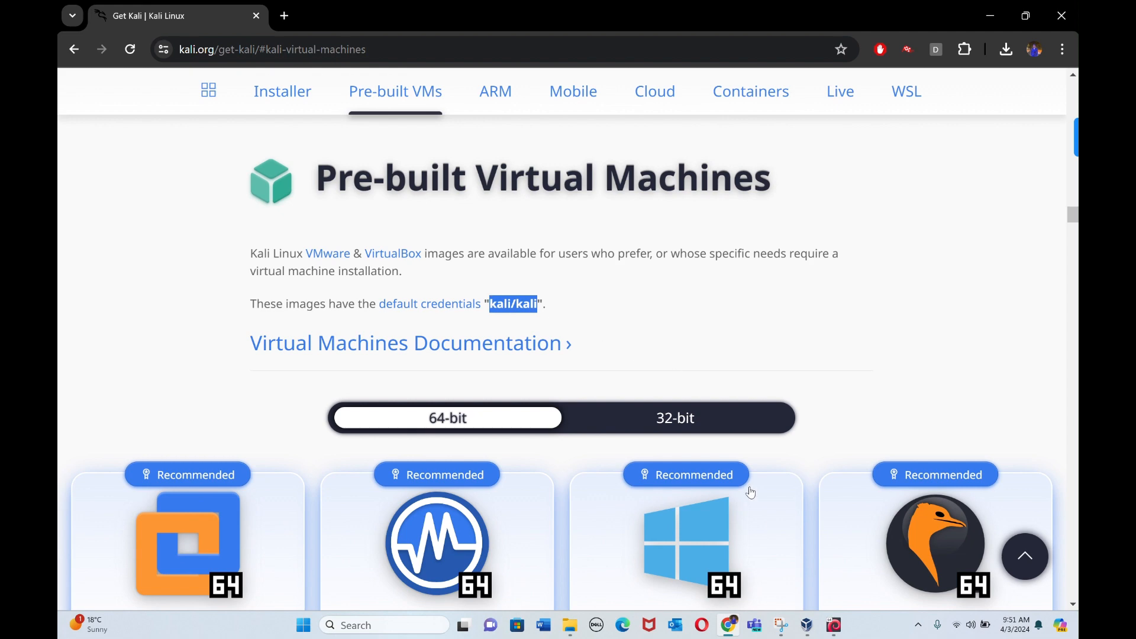
click(835, 626)
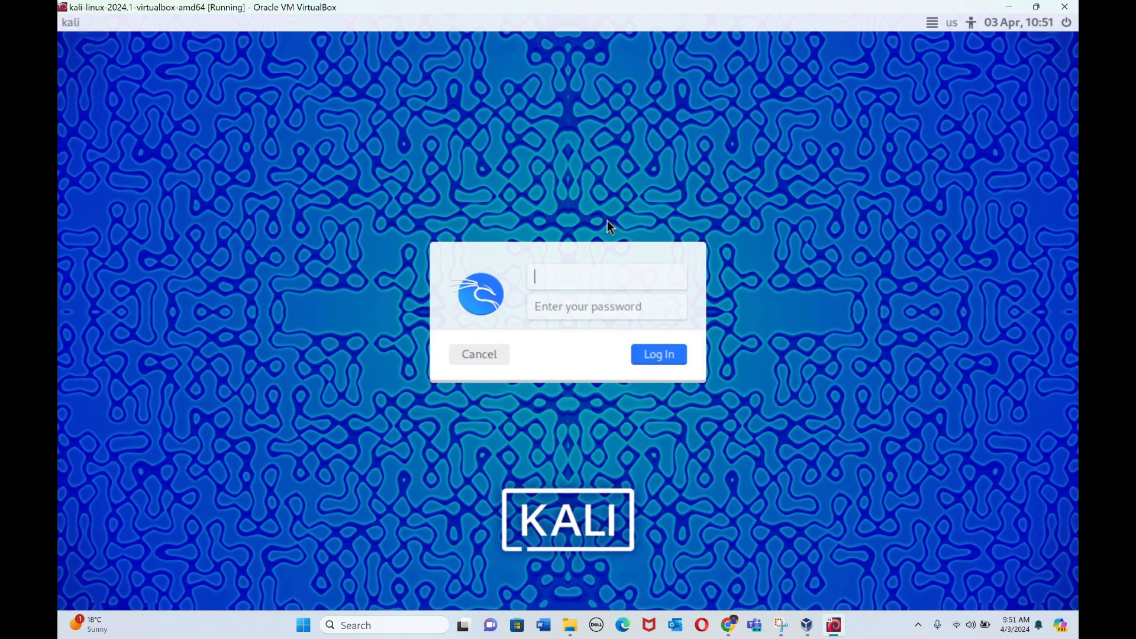
text(kali)
click(611, 300)
text(kali)
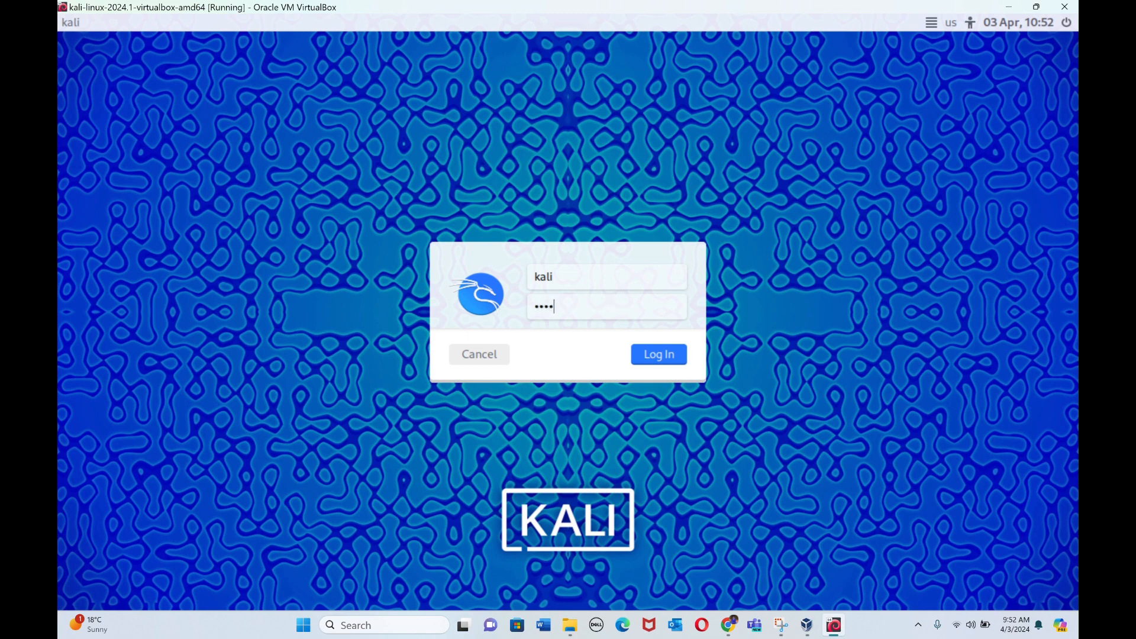
click(656, 352)
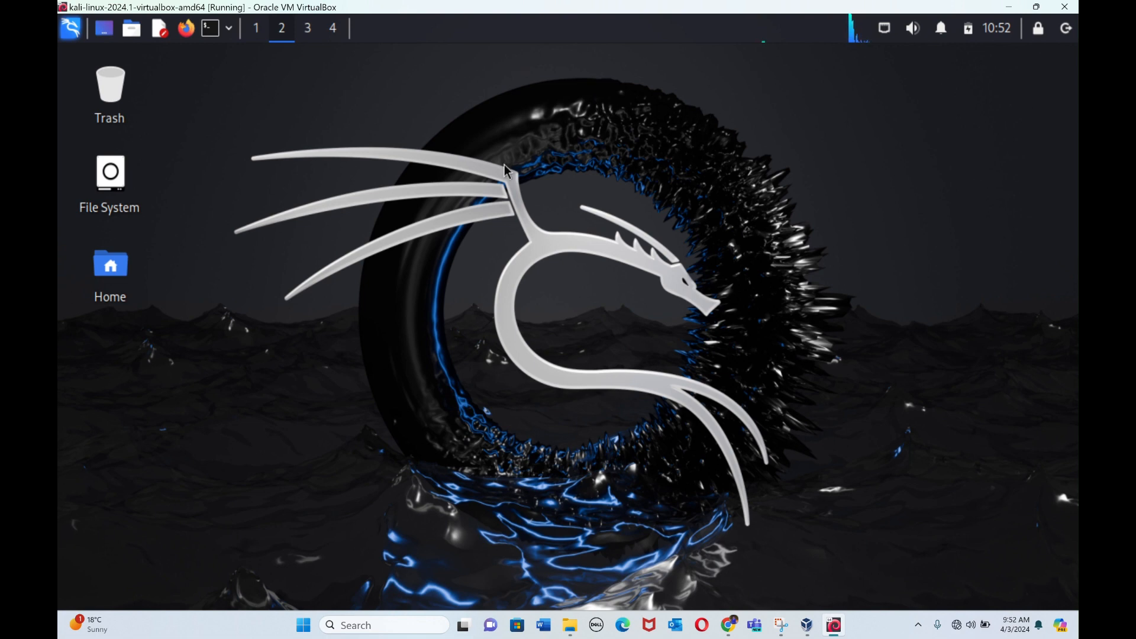
Step: Switch to Chrome and open the digital-forensics-lab GitHub repository in a new tab
click(729, 631)
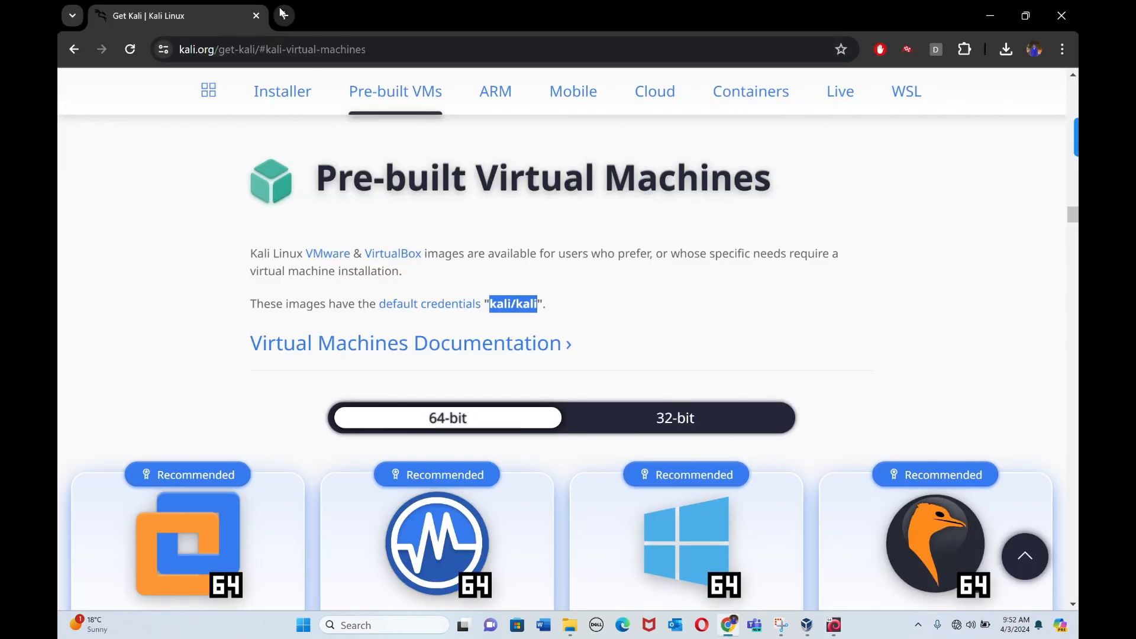
click(283, 14)
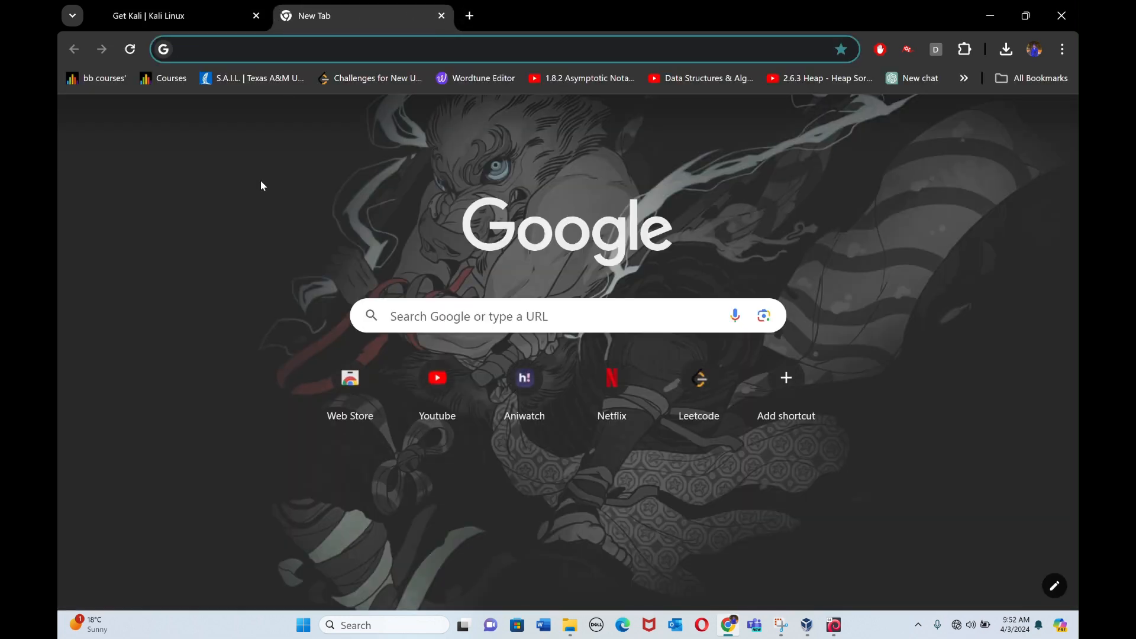
text(frank)
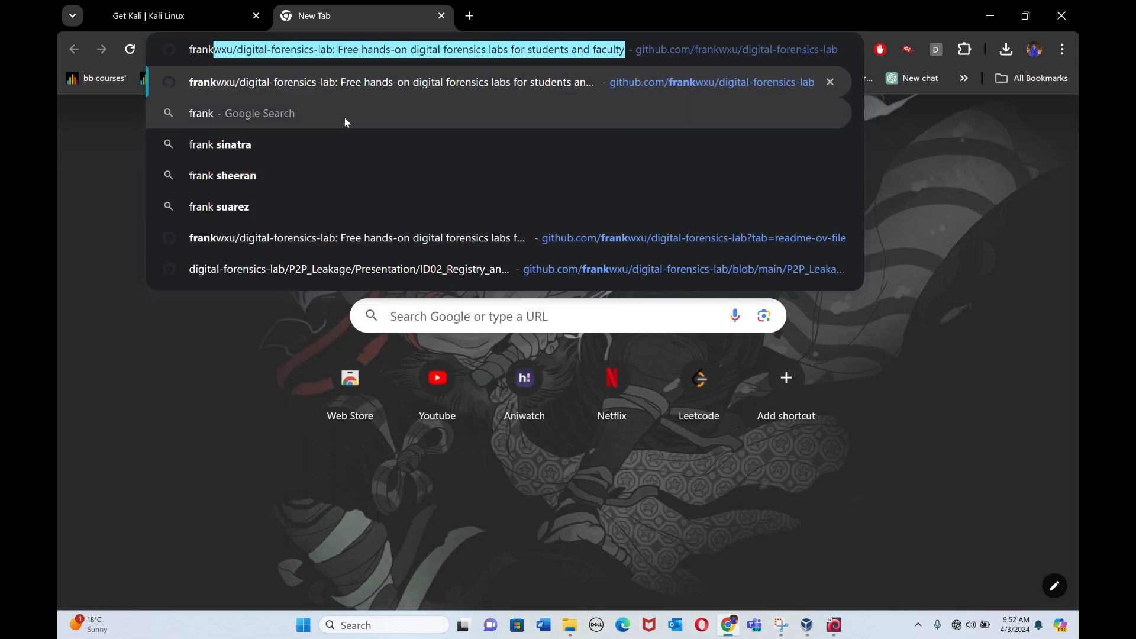
click(393, 84)
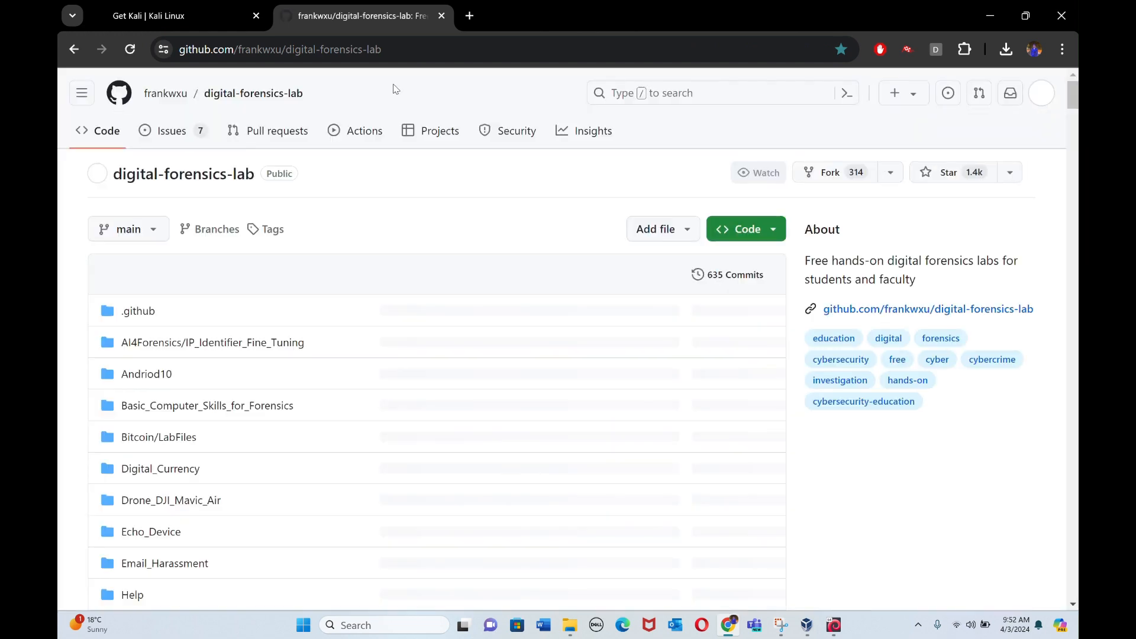
Step: Download HTTP_Wireshark_Forensics_1_text.pptx from Lab 1 under Investigating Illegal Possession of Images in the README, and open it in PowerPoint
scroll(305, 302, down, 1)
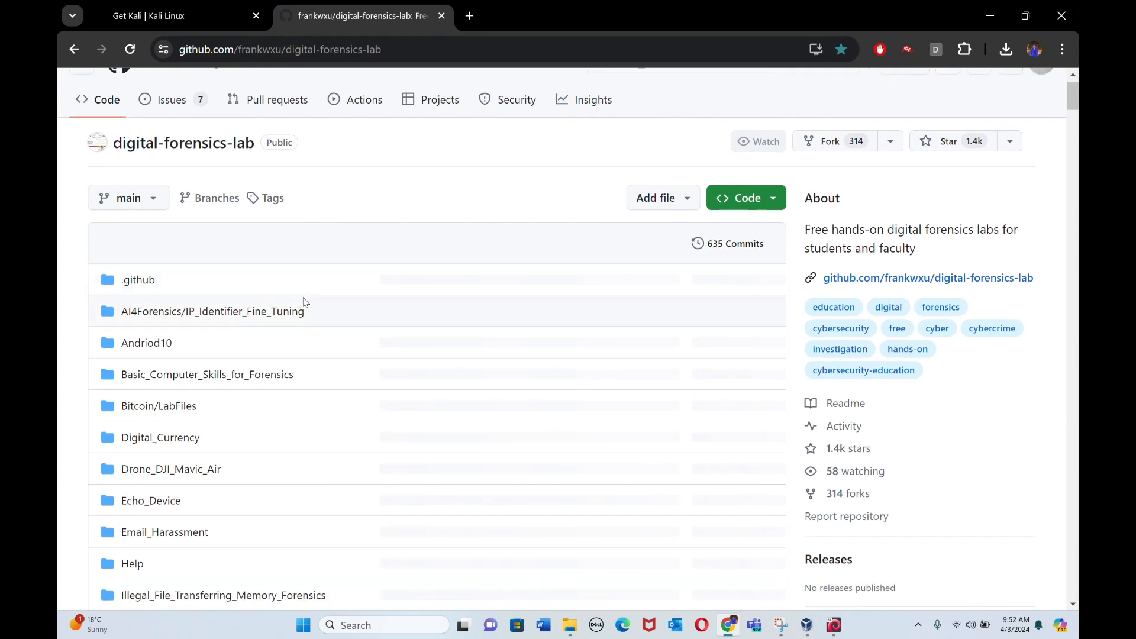
scroll(301, 441, down, 20)
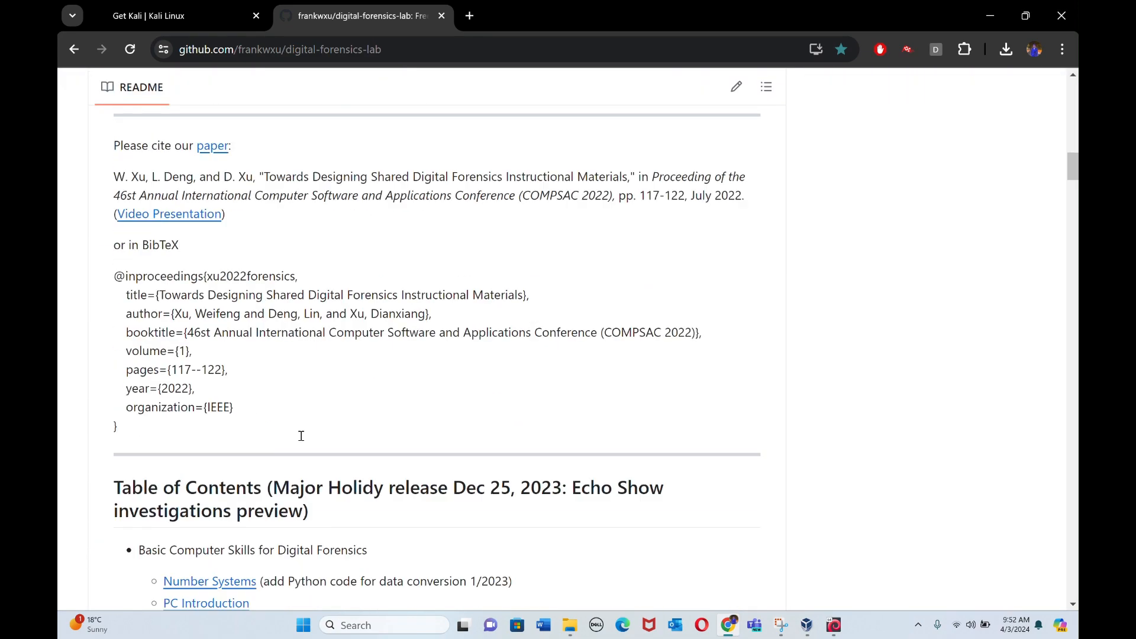
scroll(301, 440, down, 20)
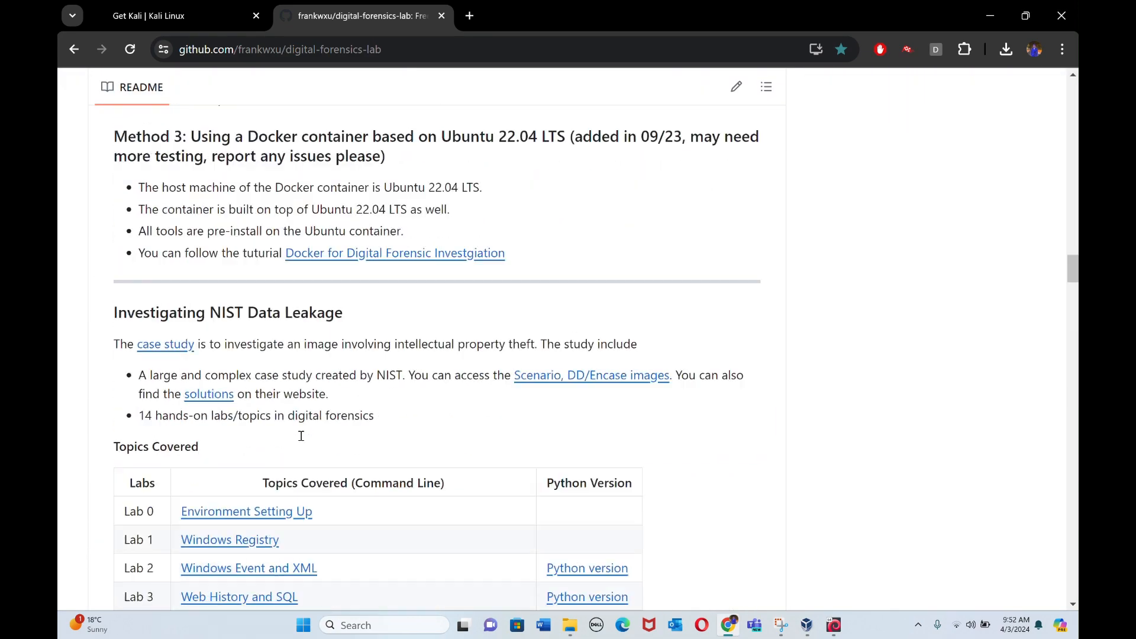
scroll(301, 440, down, 15)
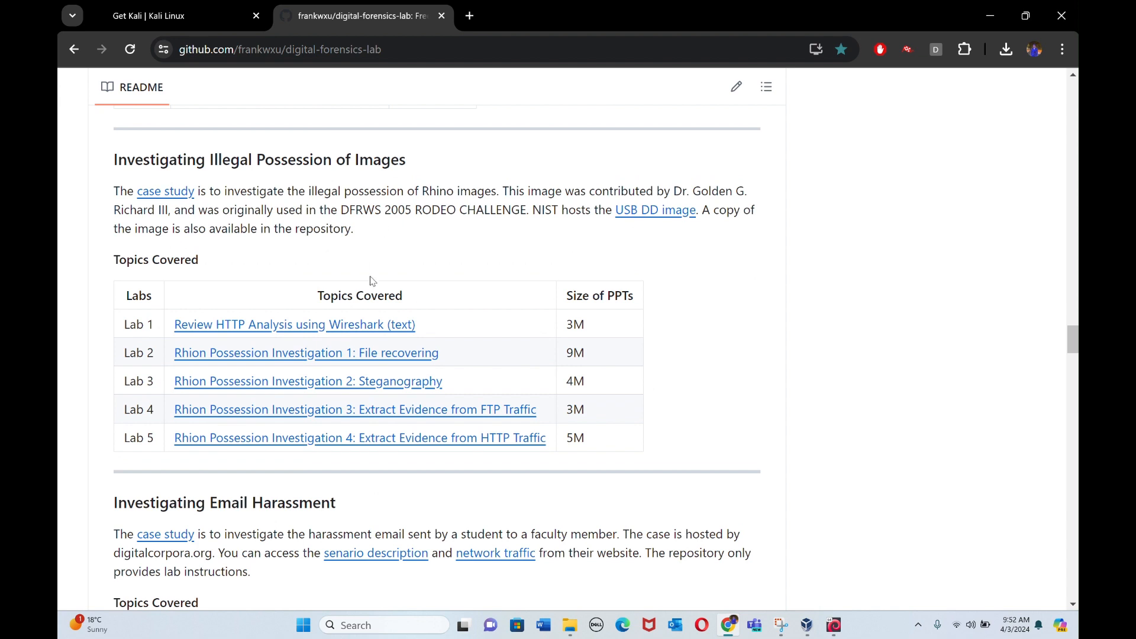
scroll(372, 281, up, 1)
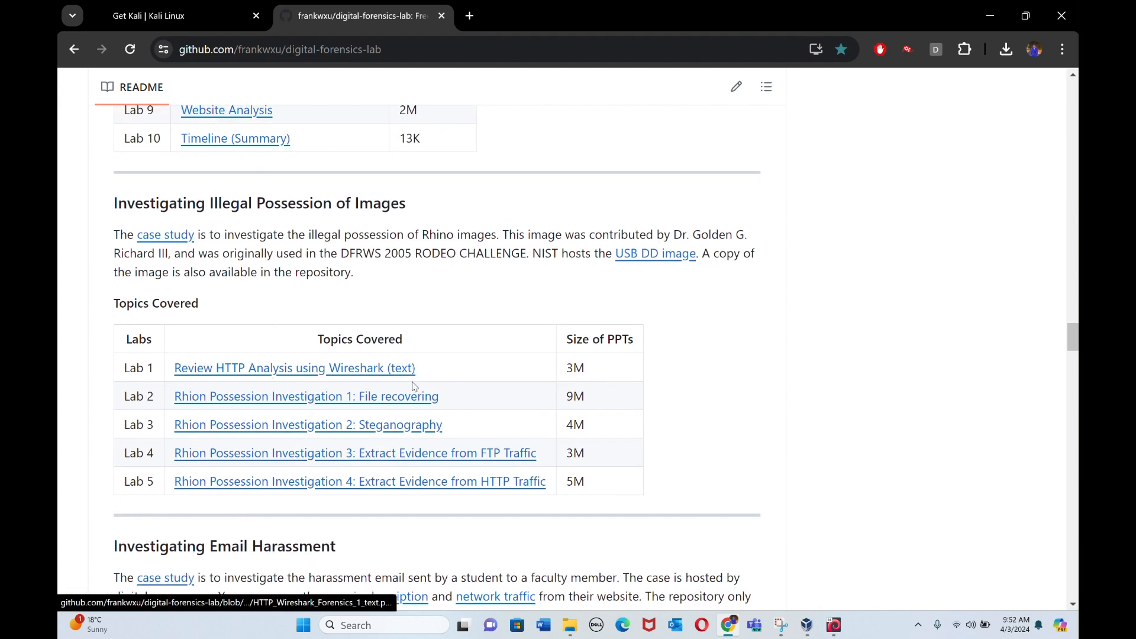
click(362, 373)
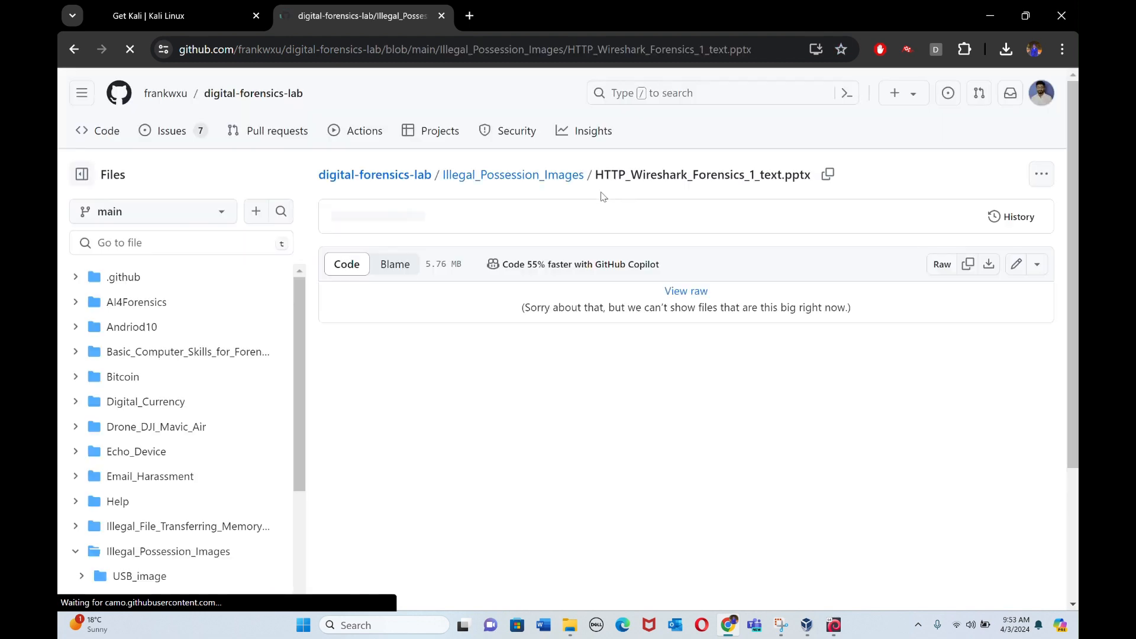
click(992, 268)
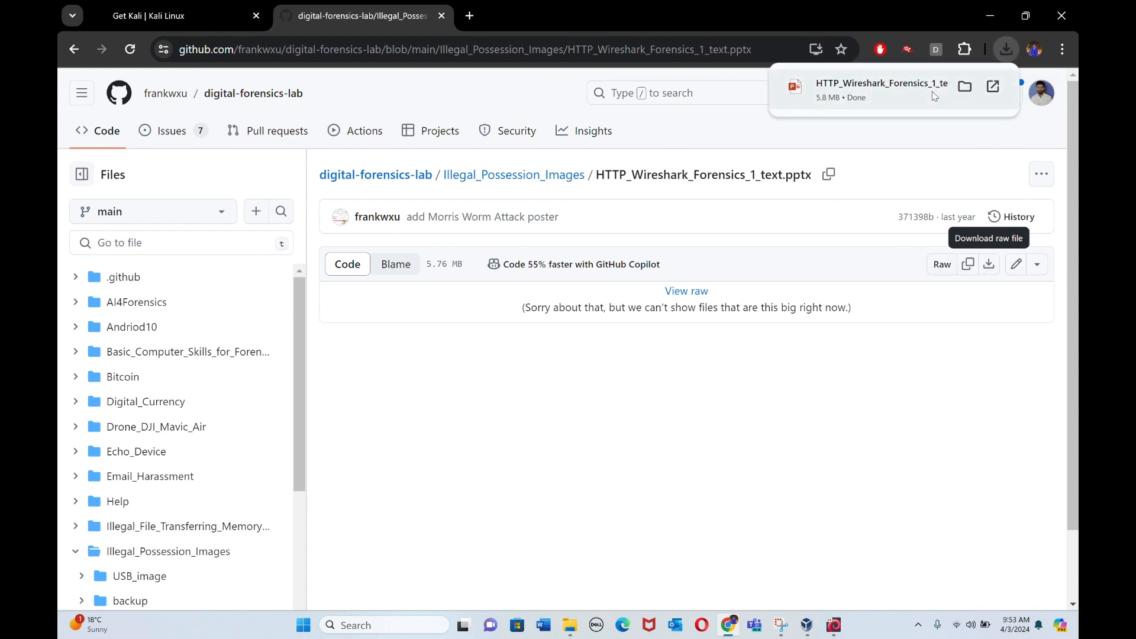
click(882, 89)
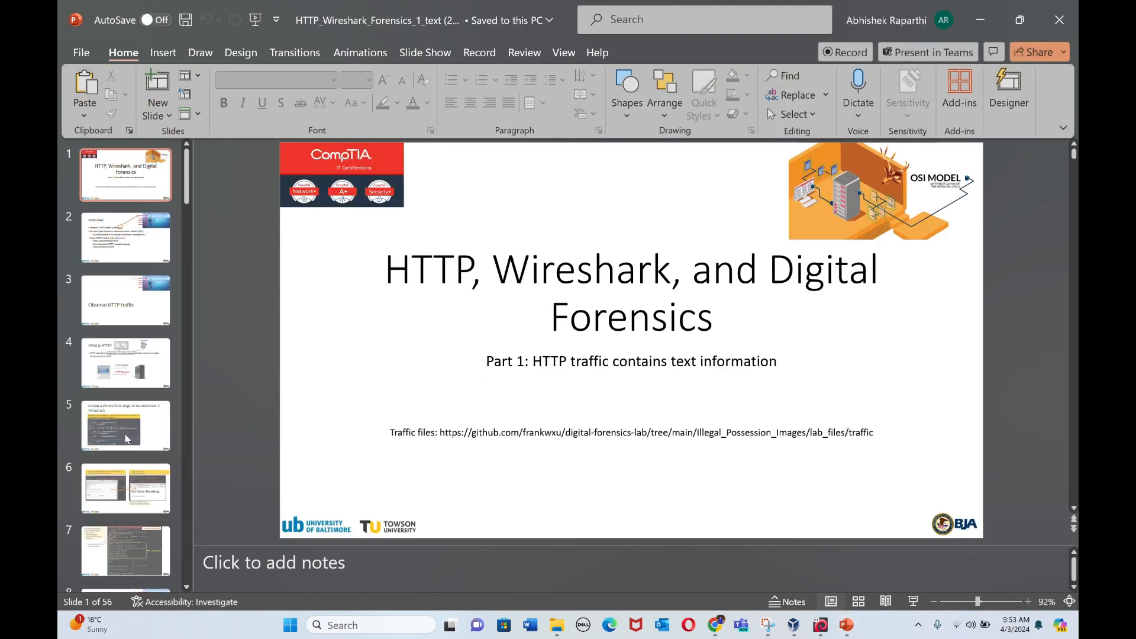
Step: Look up slide 15 on capturing HTTP traffic using Wireshark and slide 16, "Reconfigure wireshark", in the presentation
scroll(126, 438, down, 2)
scroll(126, 438, down, 8)
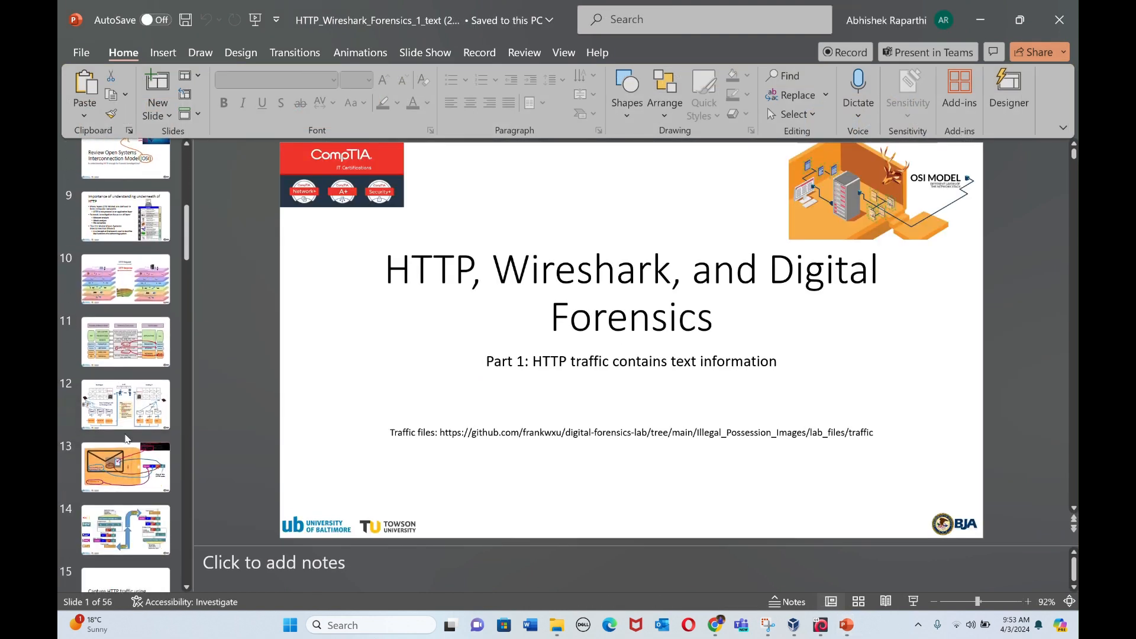
scroll(128, 438, down, 1)
click(124, 367)
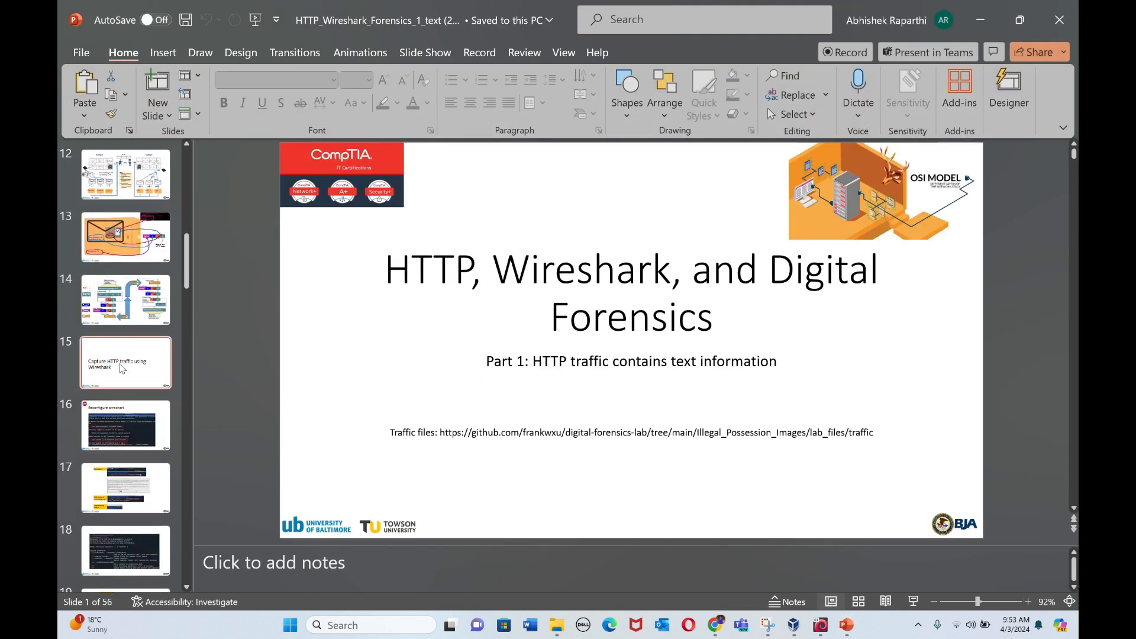
scroll(127, 427, down, 1)
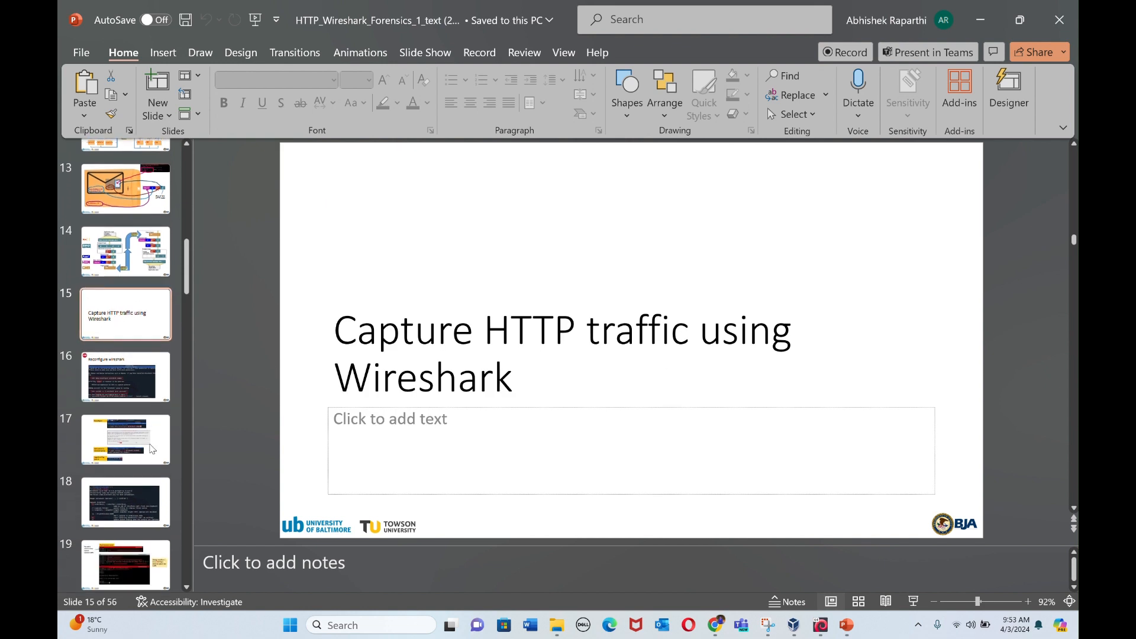
scroll(398, 388, down, 1)
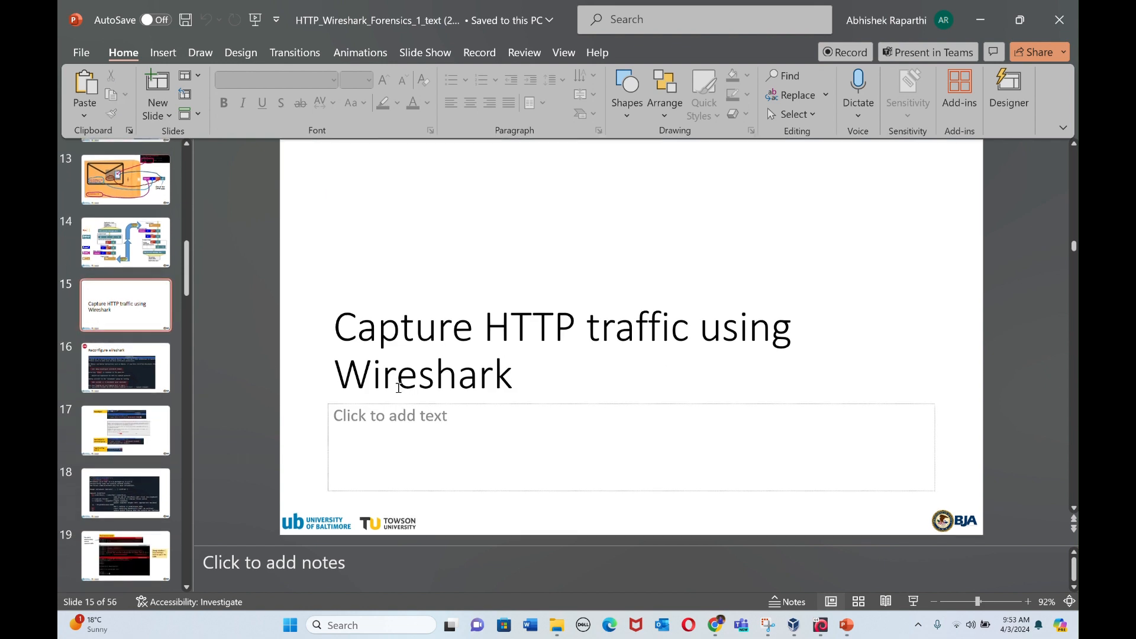
click(88, 367)
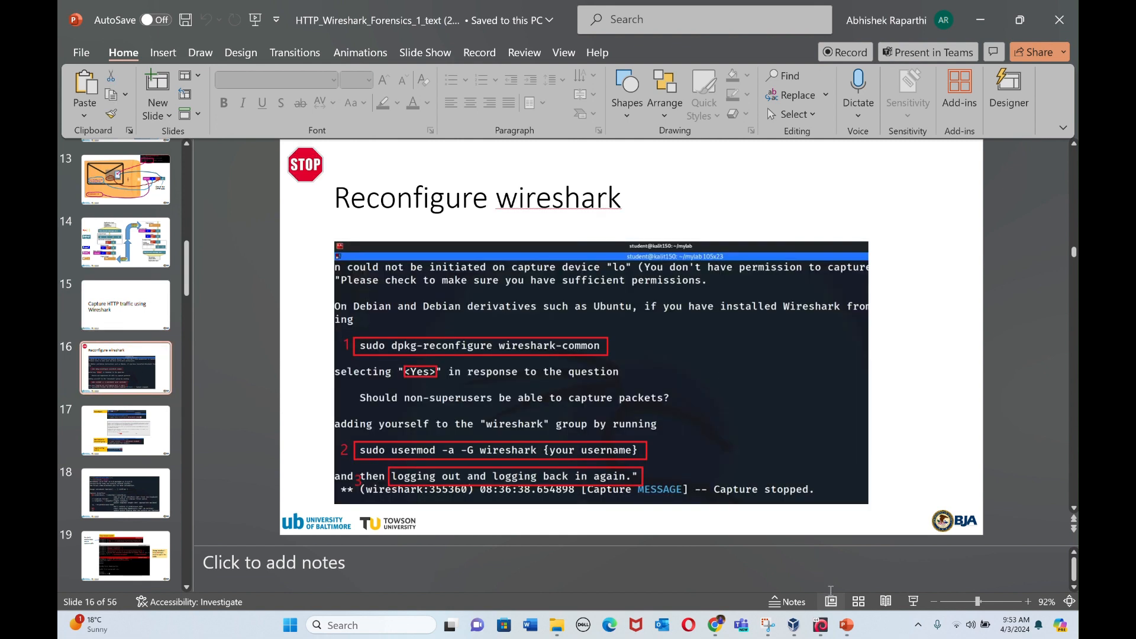
Step: Switch back to the running kali-linux-2024.1-virtualbox-amd64 virtual machine
mouse_move(815, 635)
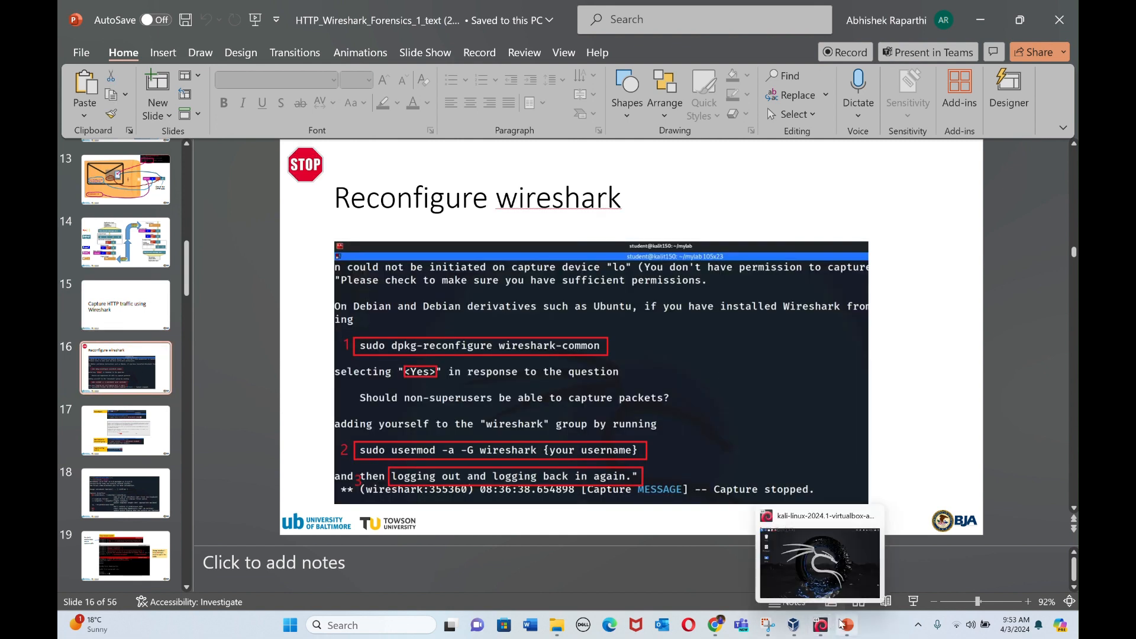
click(827, 627)
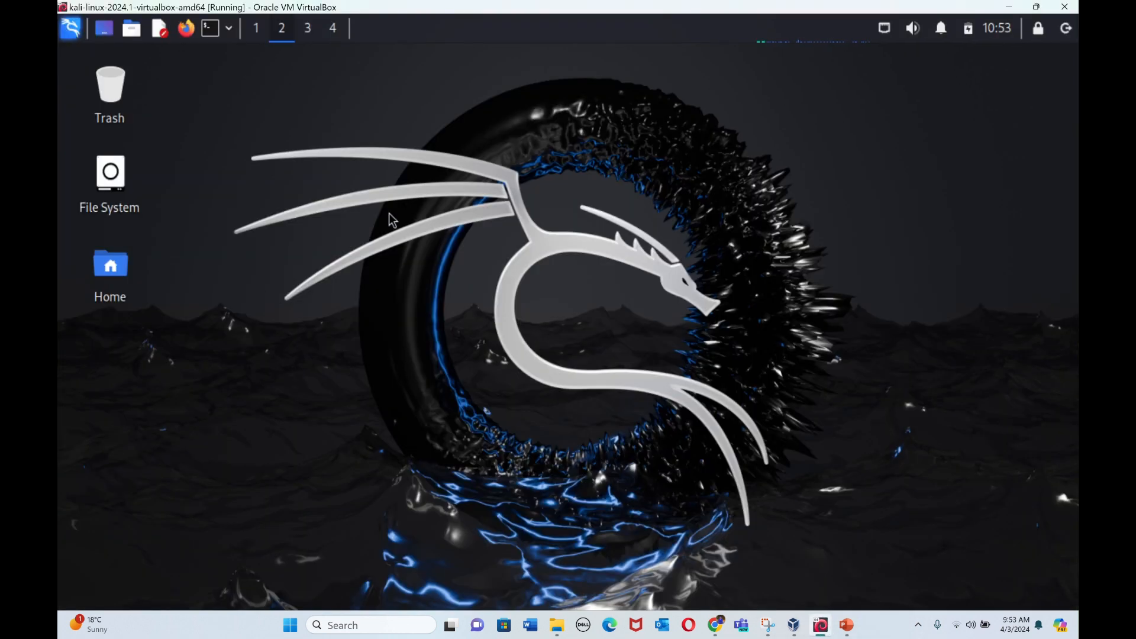
click(71, 28)
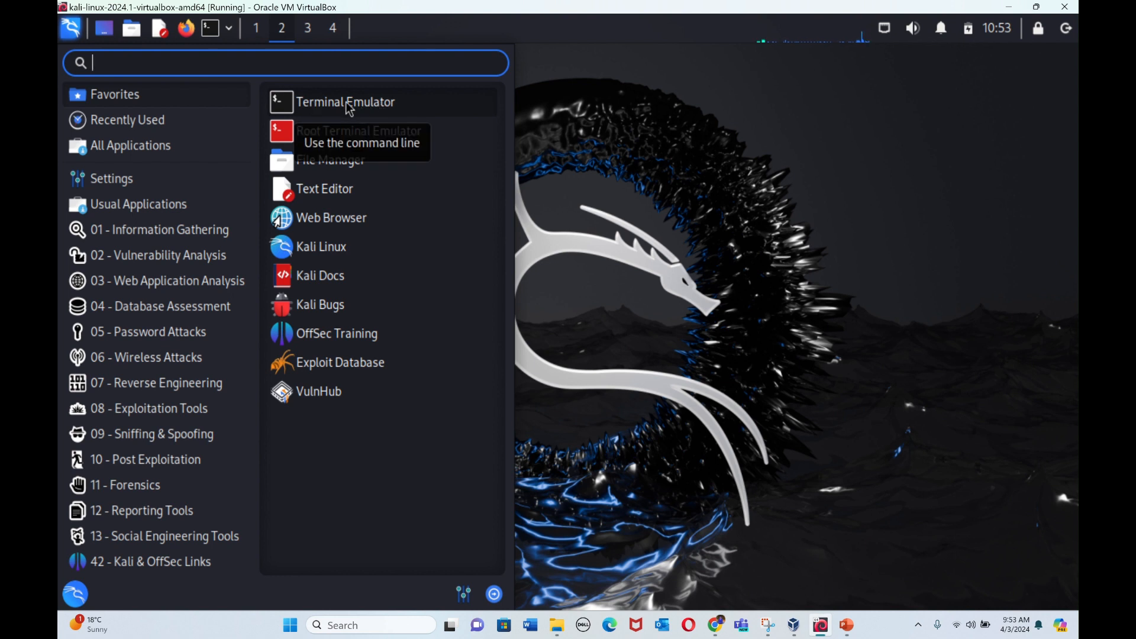
click(399, 103)
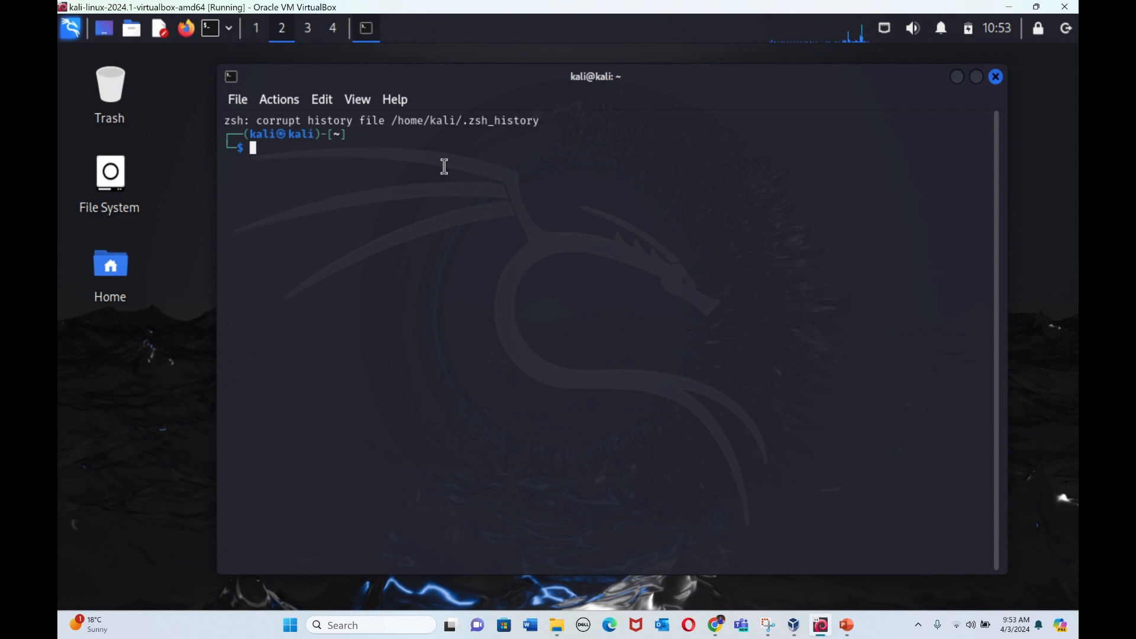
click(997, 77)
Step: Open Terminal Emulator in Kali and list the contents of the home directory with ls
click(70, 28)
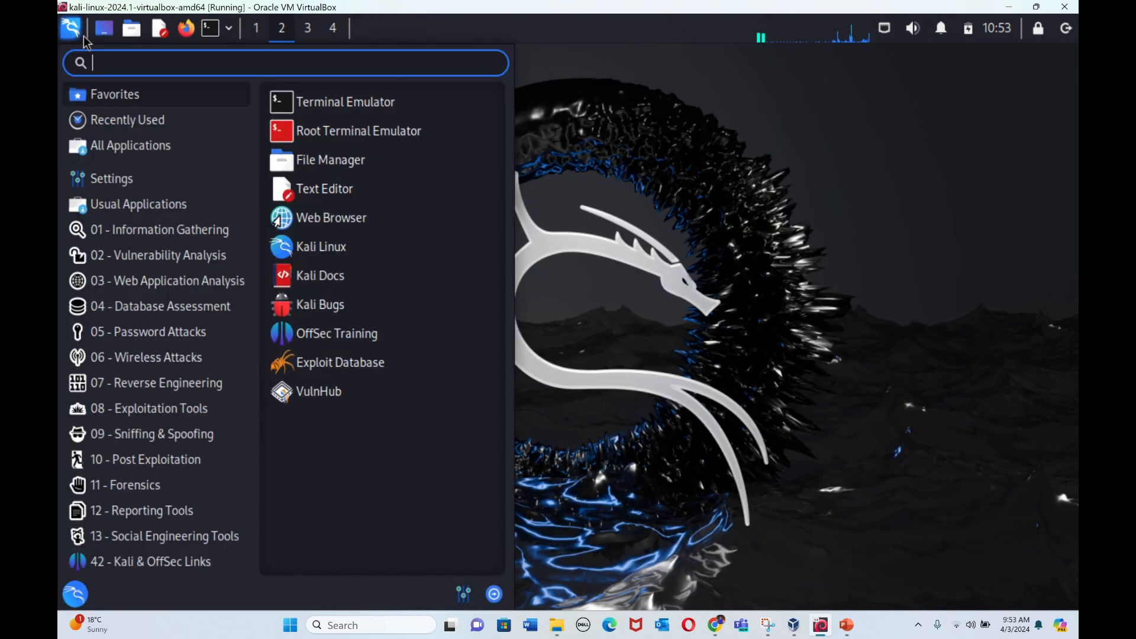
click(365, 102)
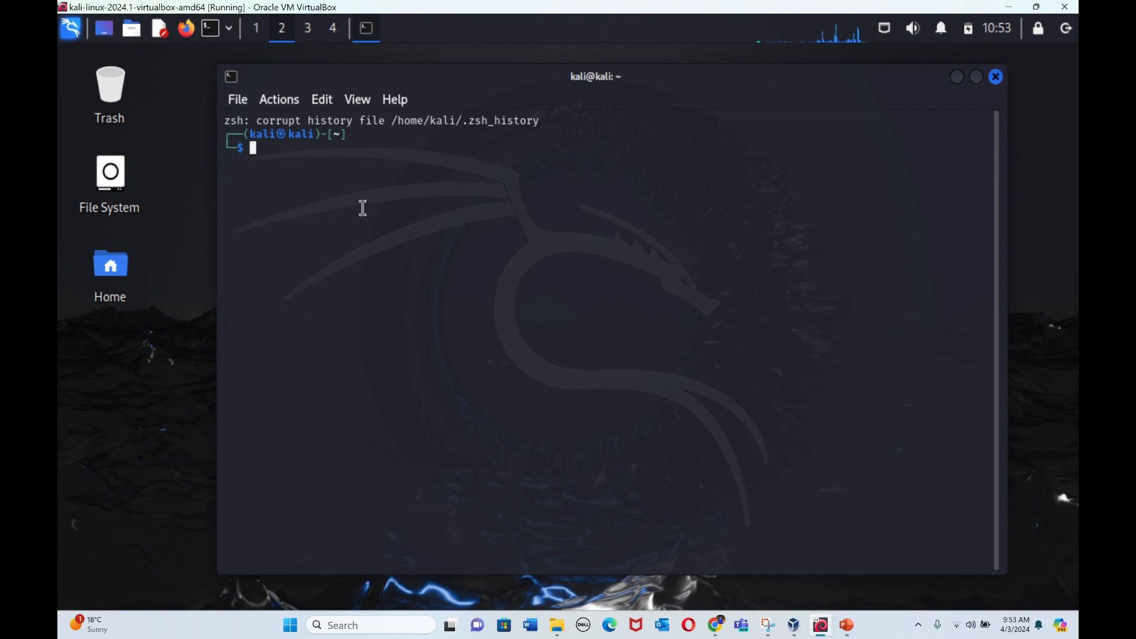
text(ls)
key(Return)
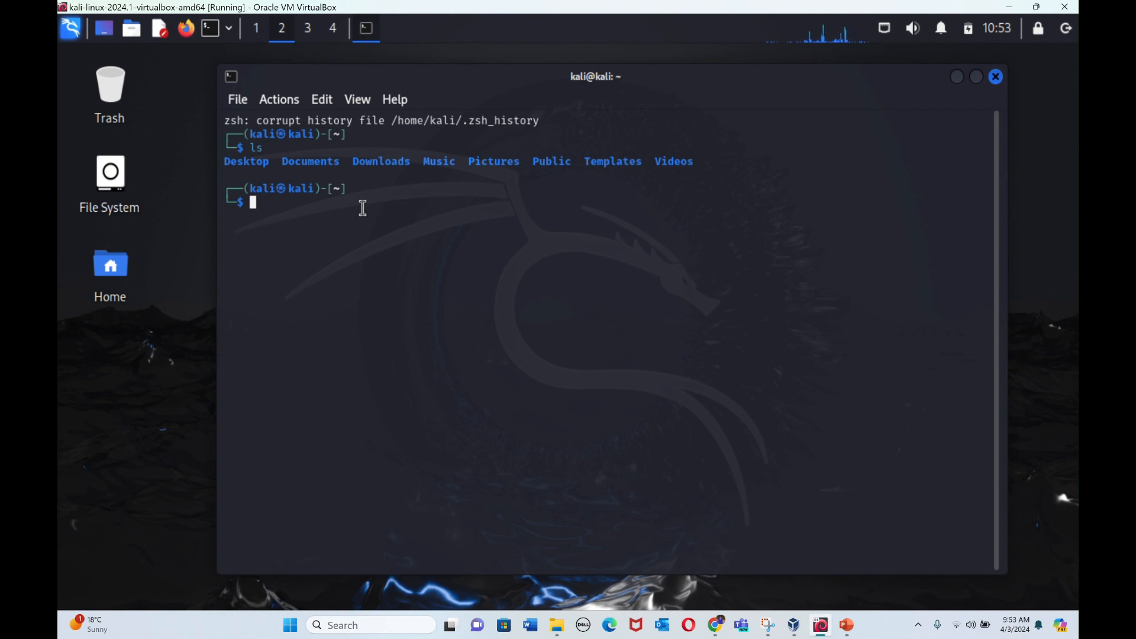
Step: Change the terminal's working directory to Documents with cd
text(cd d)
key(BackSpace)
text(doc)
key(Tab)
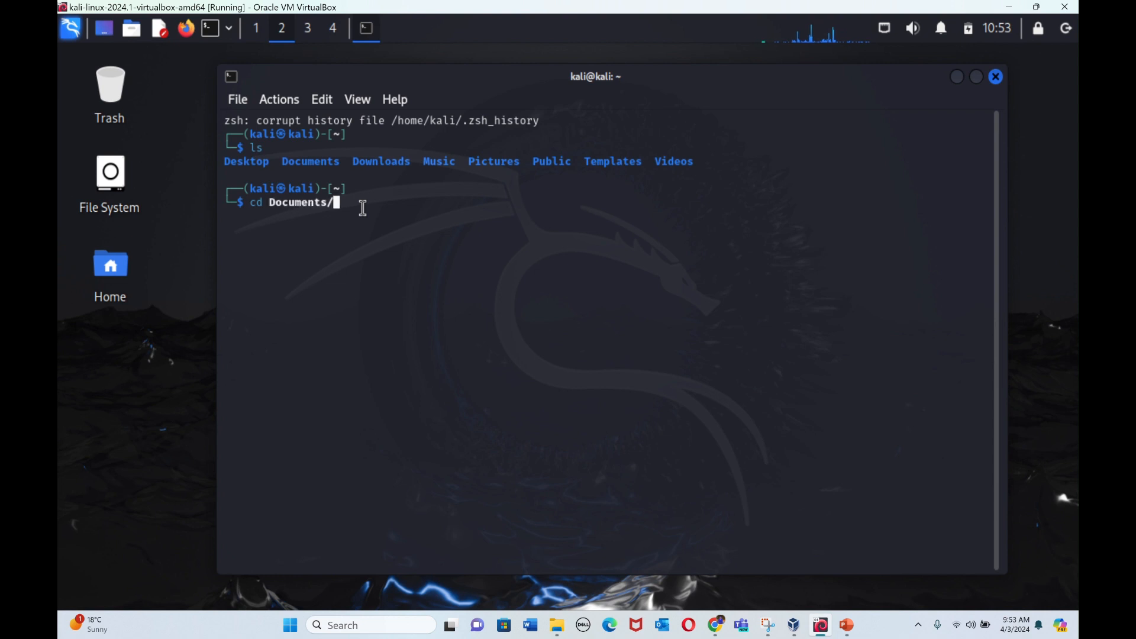
key(Return)
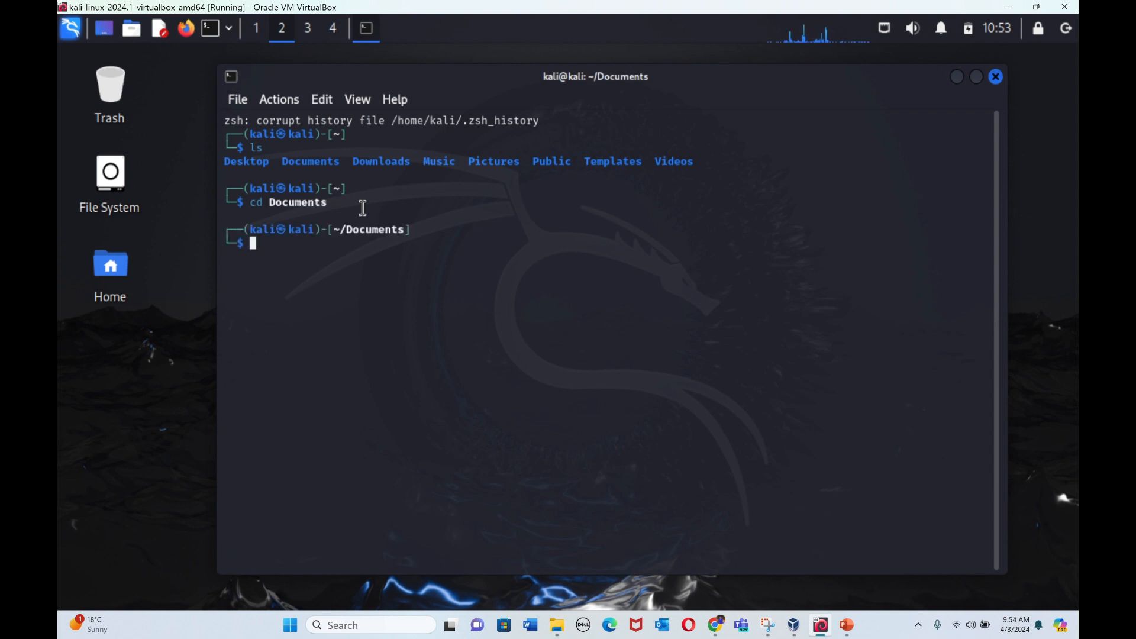
Step: Create a directory named lab1 inside Documents with mkdir and list the folder's contents
text(mkd)
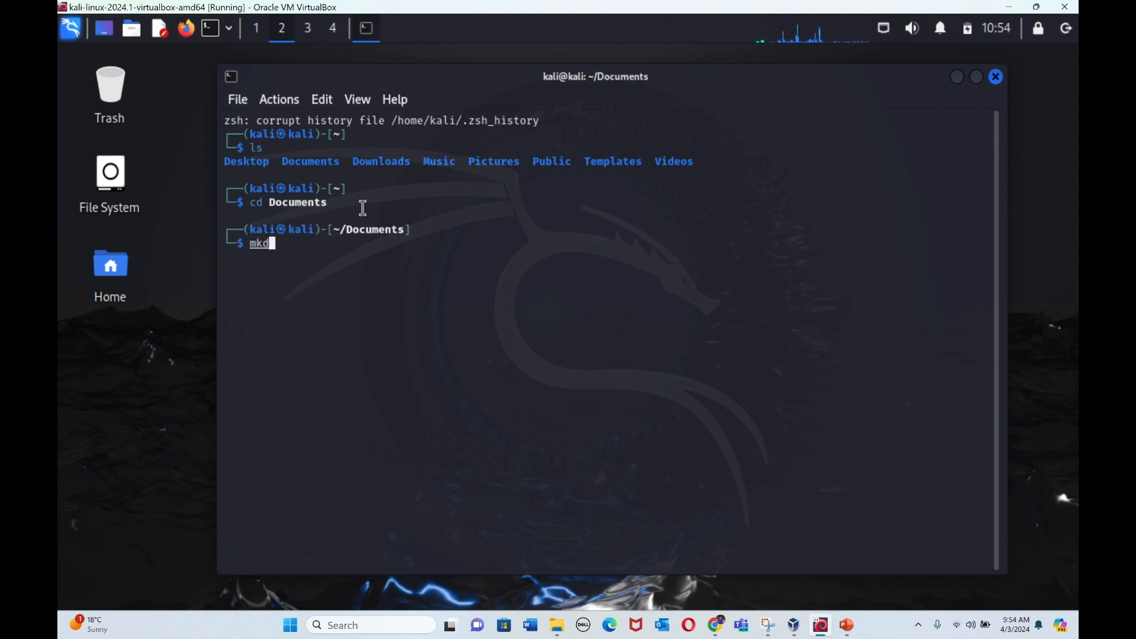
text(ir )
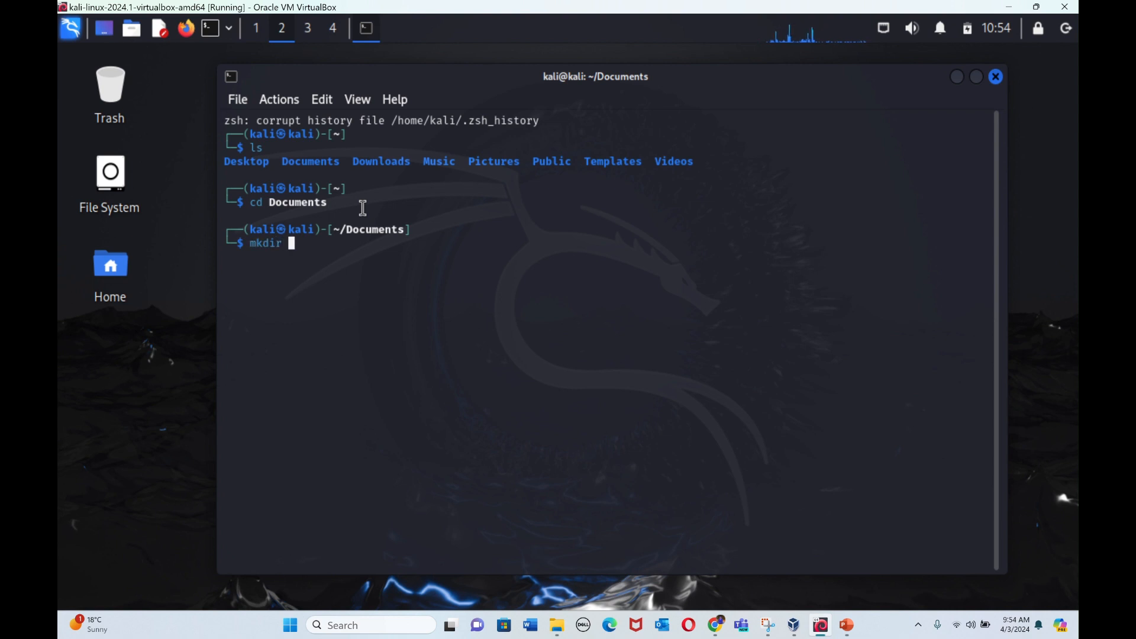
text(lab1)
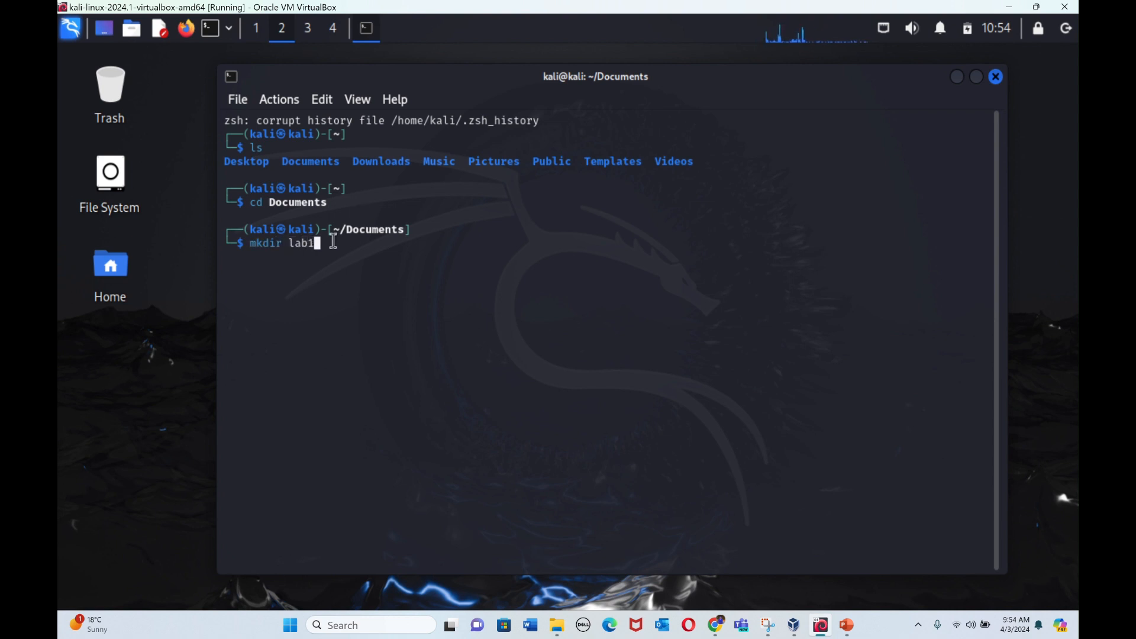
key(Return)
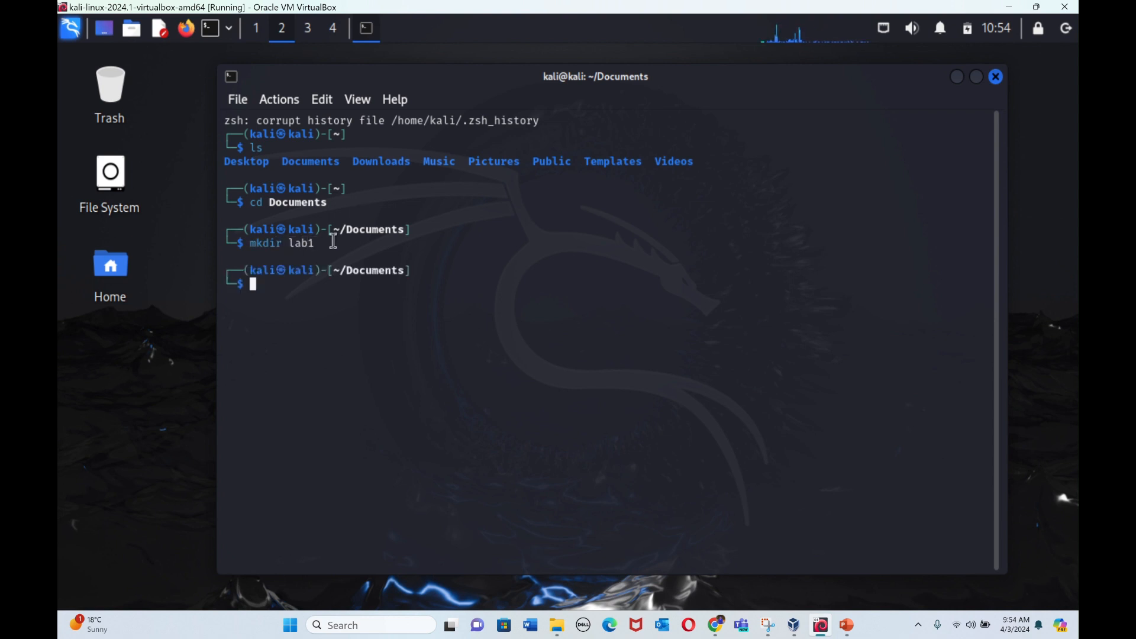
text(ls)
key(Return)
Step: Change the working directory to lab1 with cd and clear the terminal
text(cd )
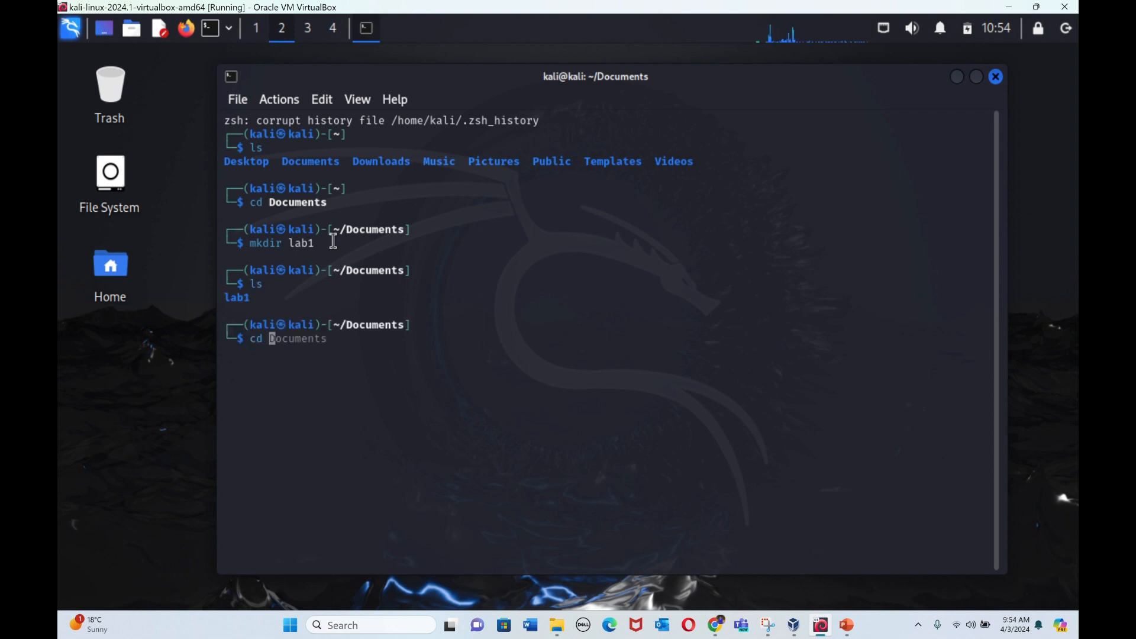
text(lab1)
key(Return)
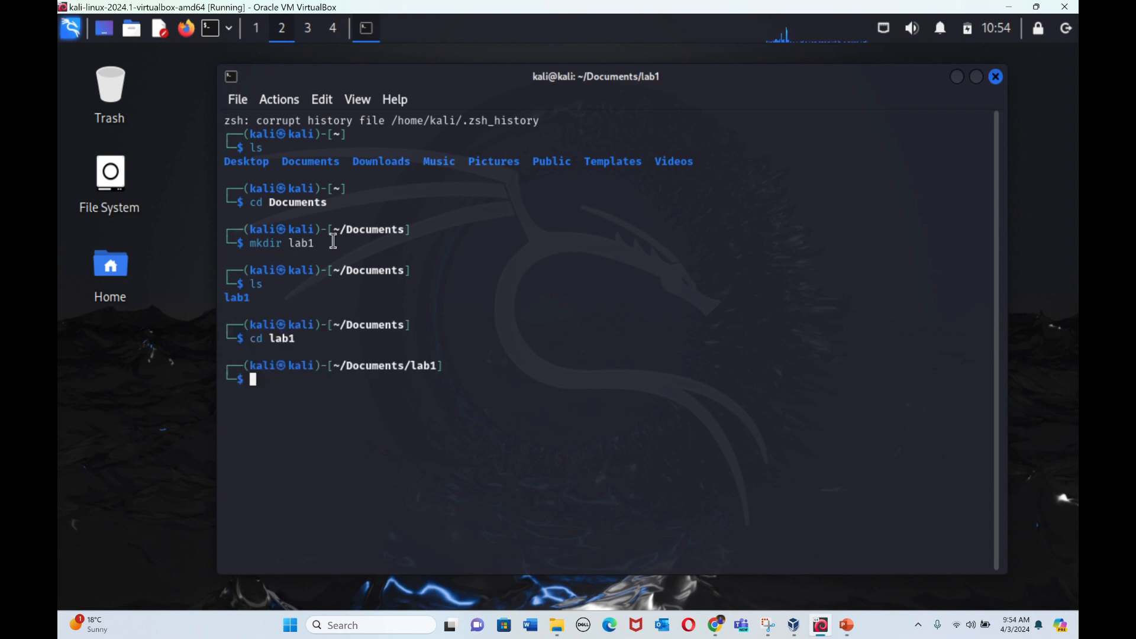
text(clear)
key(Return)
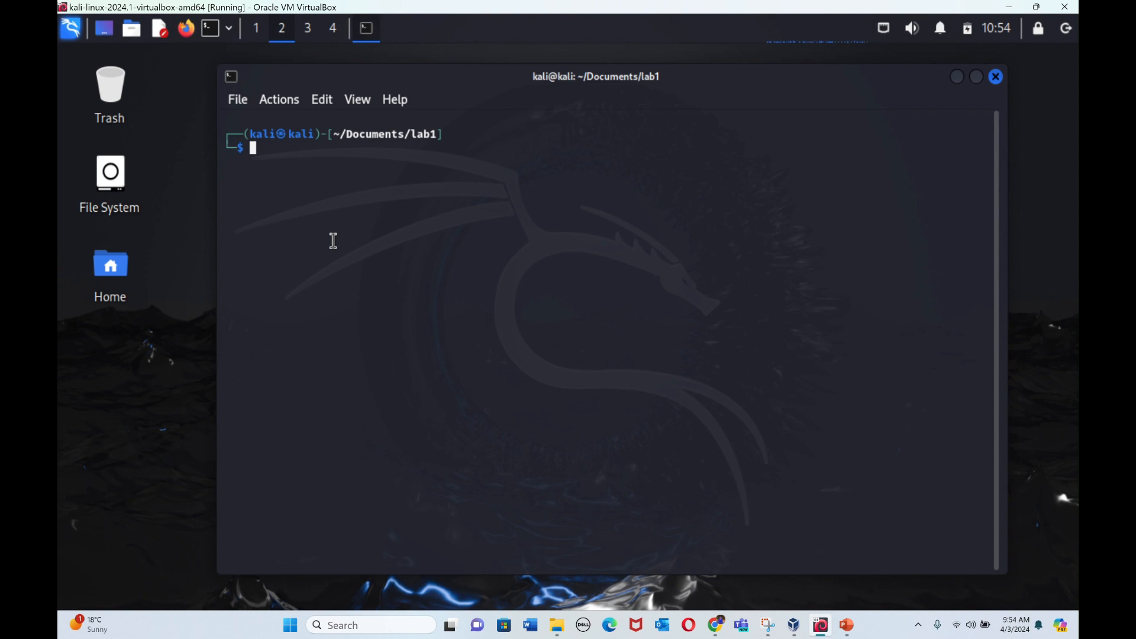
Step: Run wireshark --help and look through the listed command-line options
text(wireshark --help)
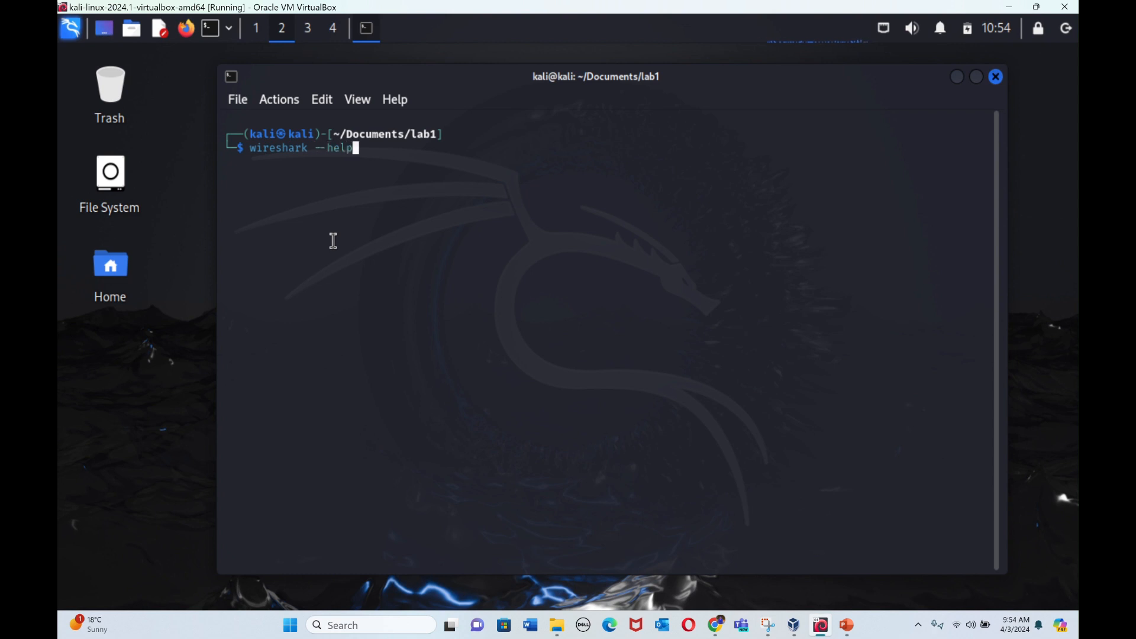
key(Return)
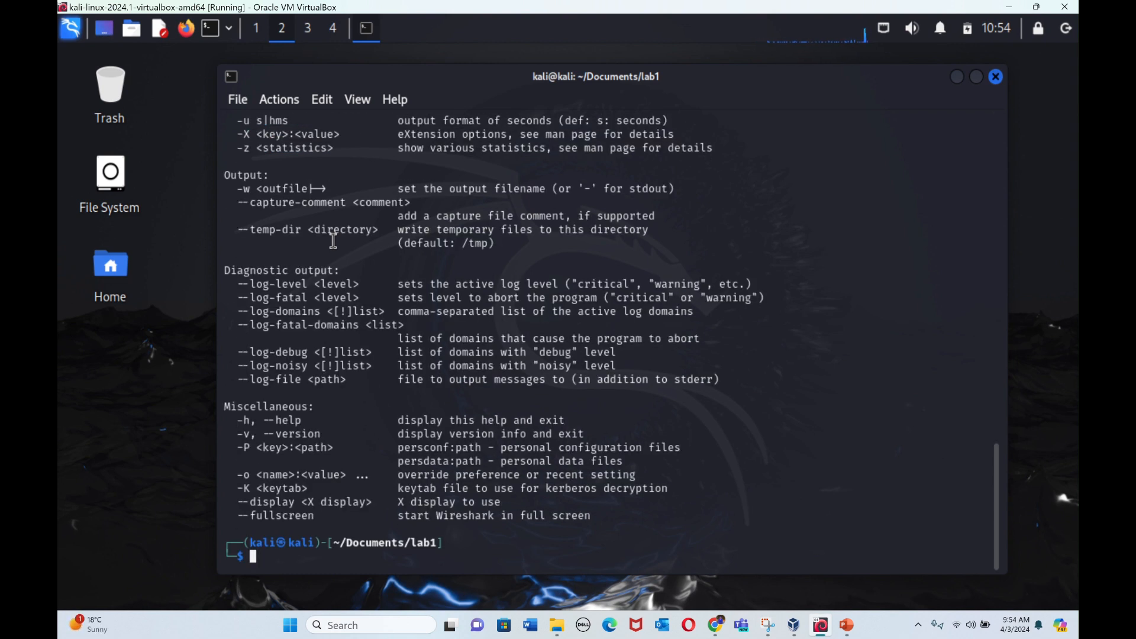
scroll(407, 211, up, 15)
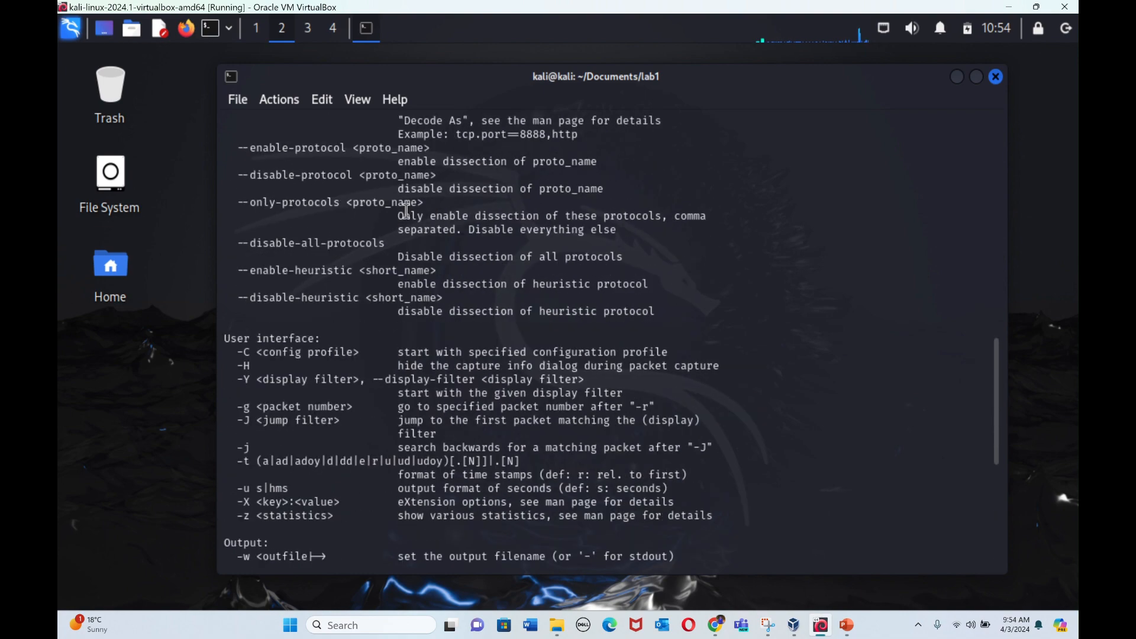
scroll(407, 211, up, 12)
scroll(407, 216, down, 20)
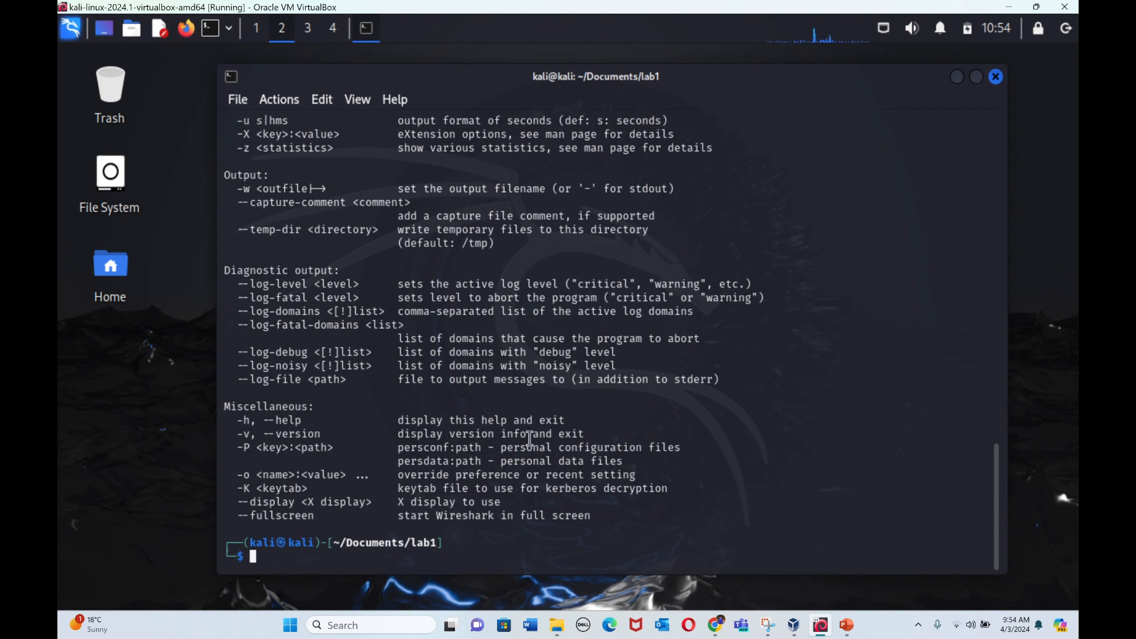
scroll(460, 299, up, 8)
scroll(460, 299, down, 8)
Step: Check the Reconfigure wireshark slide in PowerPoint, return to the Kali virtual machine and clear the terminal
click(858, 628)
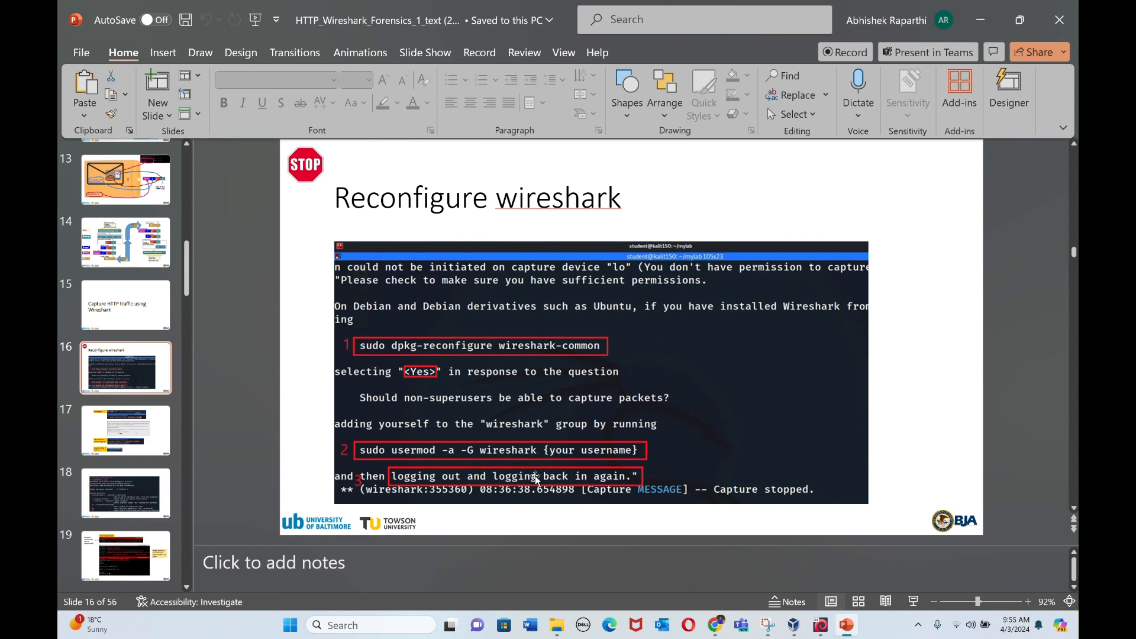
key(alt+Tab)
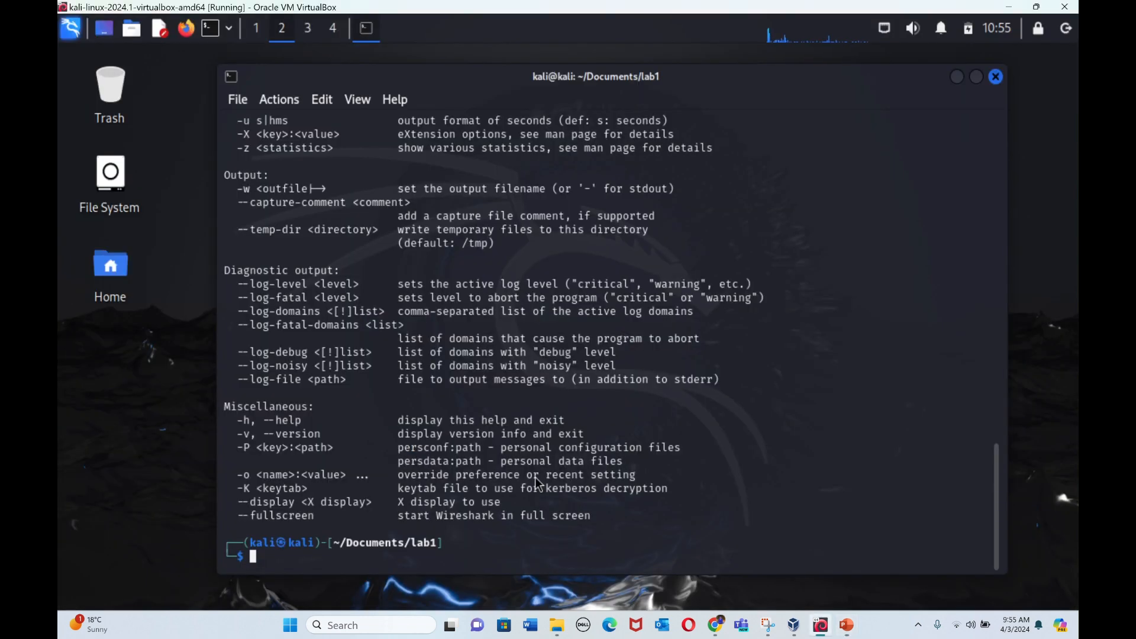
text(su)
key(BackSpace)
key(BackSpace)
text(clear)
key(Return)
Step: Begin the sudo reconfigure command at the Kali prompt and compare its spelling with the Reconfigure wireshark slide
text(sudo)
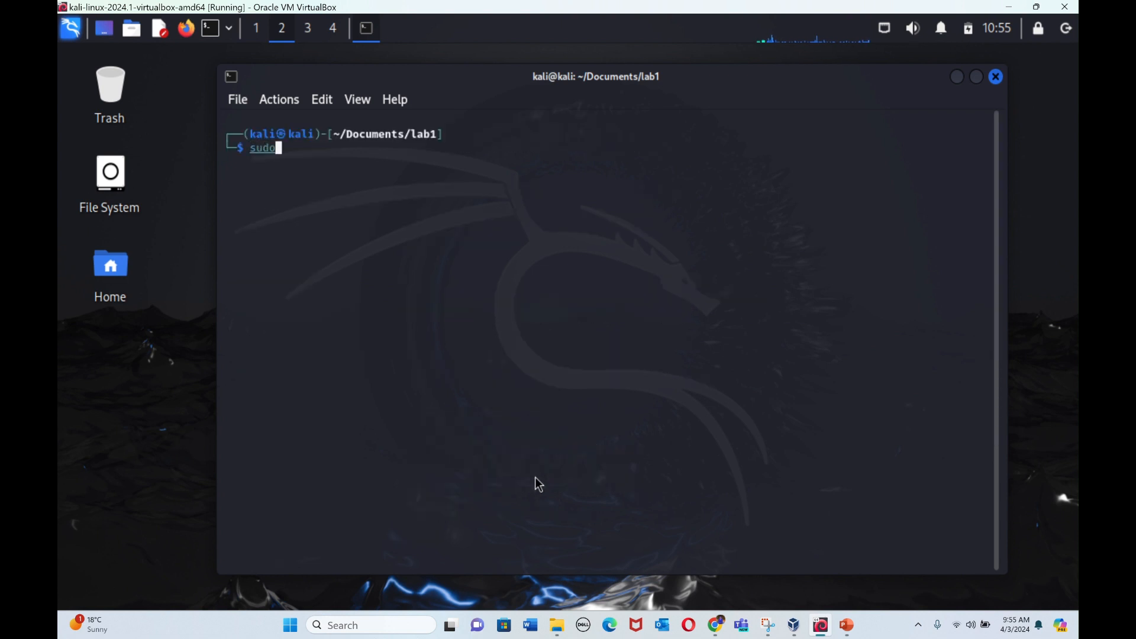
text( dkpg-recongigur)
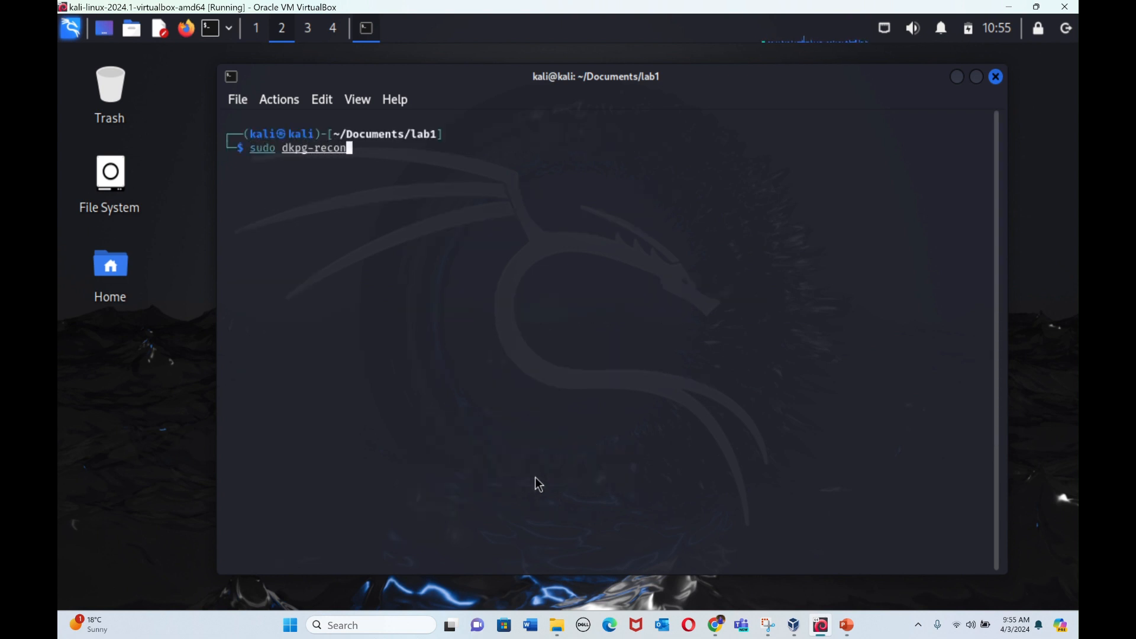
key(BackSpace)
key(BackSpace)
key(BackSpace)
key(BackSpace)
key(BackSpace)
text(figure)
key(super+Tab)
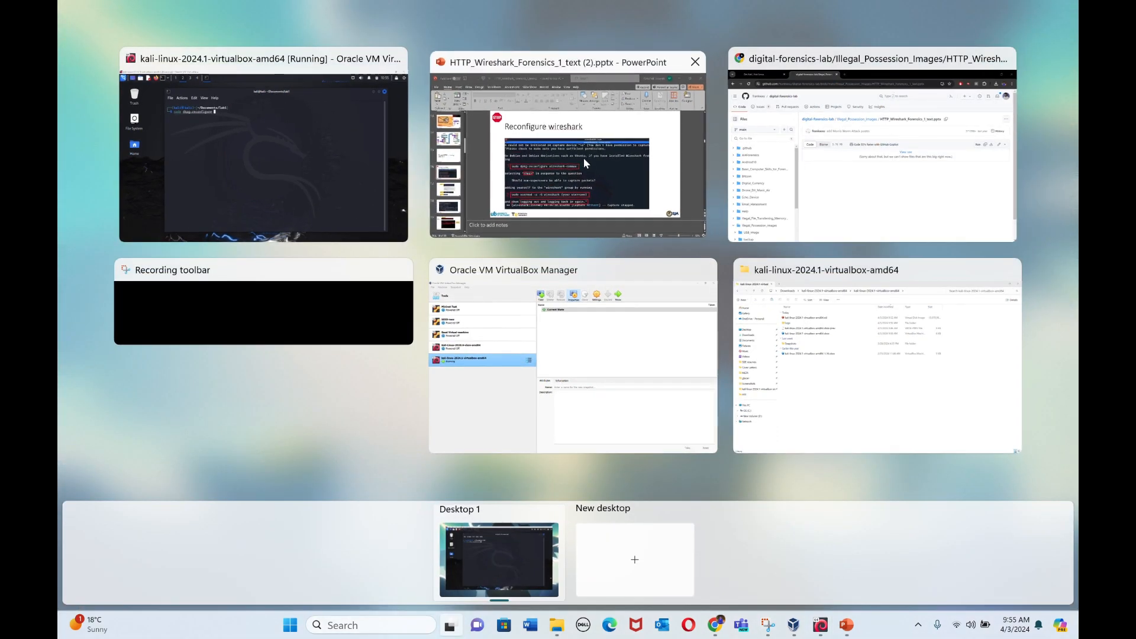
click(583, 157)
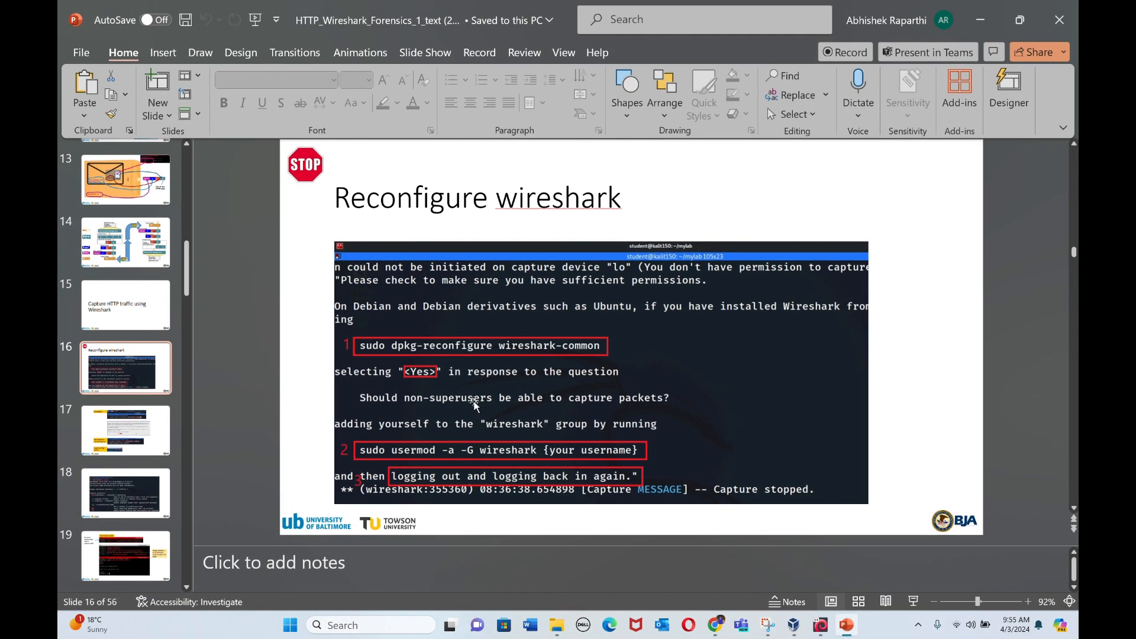
key(super+Tab)
click(506, 166)
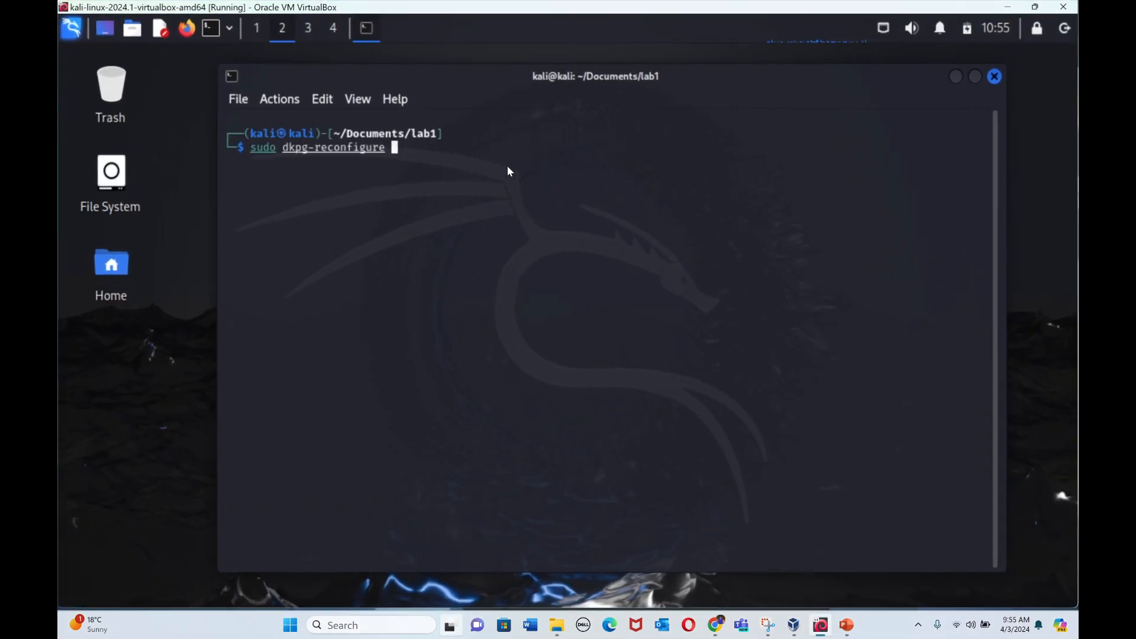
Step: Correct the misspelled command name and complete the line as sudo dpkg-reconfigure wireshark-common
key(BackSpace)
key(BackSpace)
key(BackSpace)
key(BackSpace)
key(BackSpace)
key(BackSpace)
key(BackSpace)
key(BackSpace)
key(BackSpace)
key(BackSpace)
key(BackSpace)
key(BackSpace)
key(BackSpace)
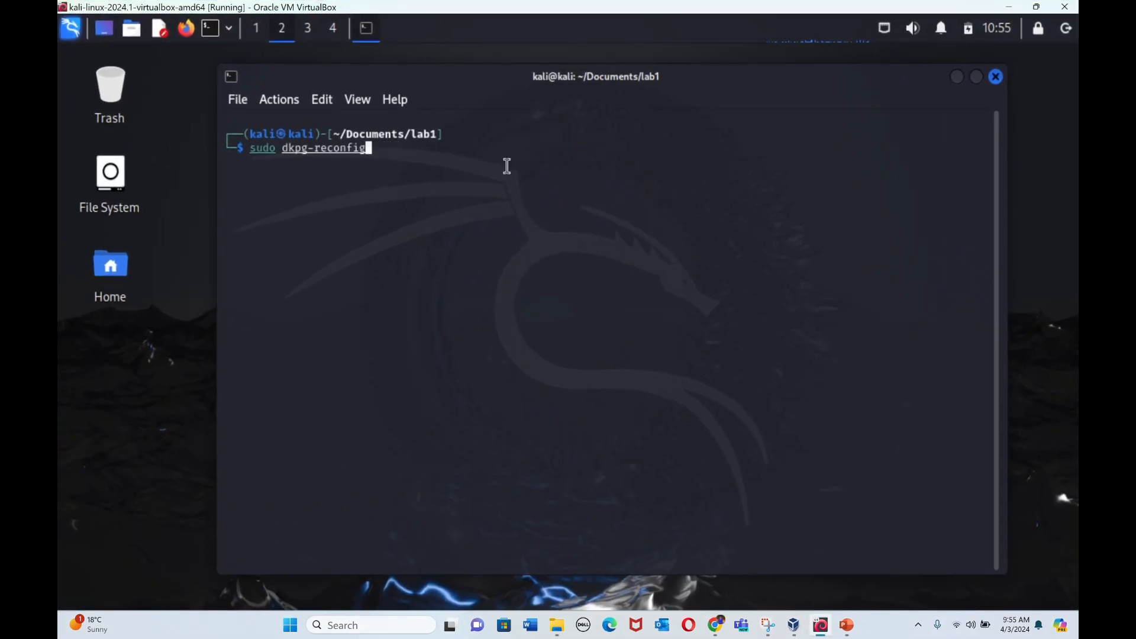
key(BackSpace)
key(BackSpace)
key(BackSpace)
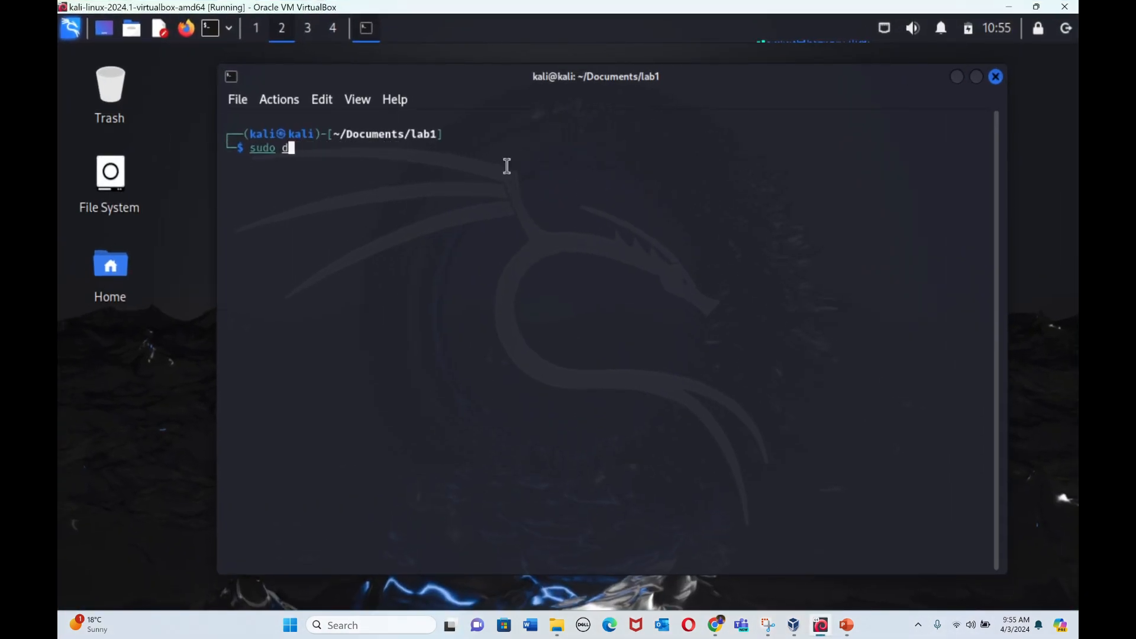
text(pkg-reconfigure )
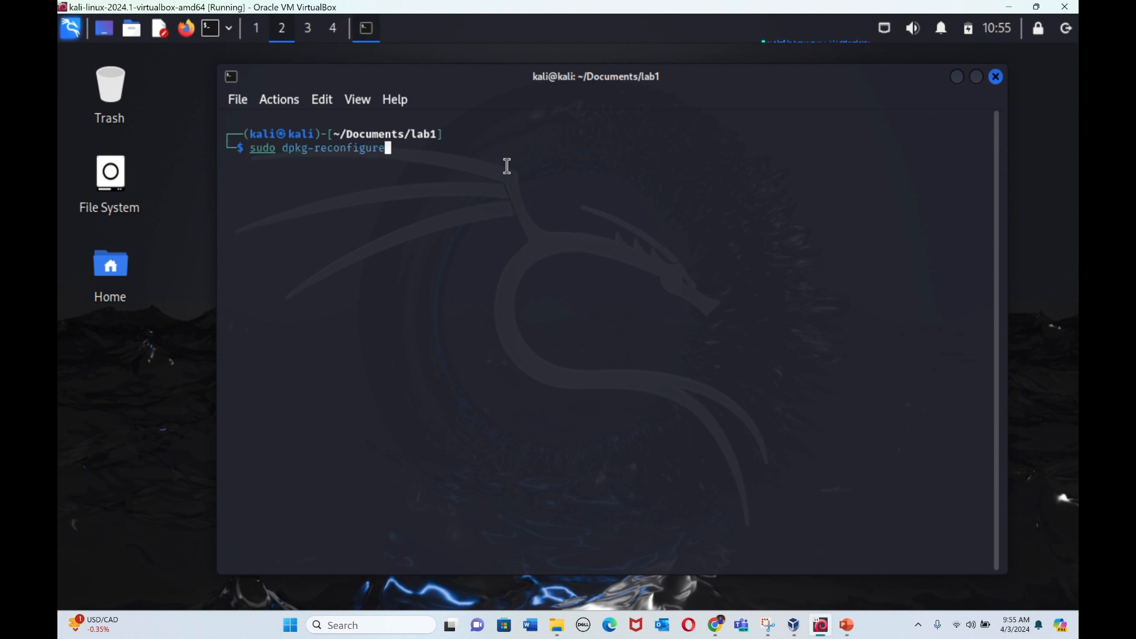
text(wireshark-common)
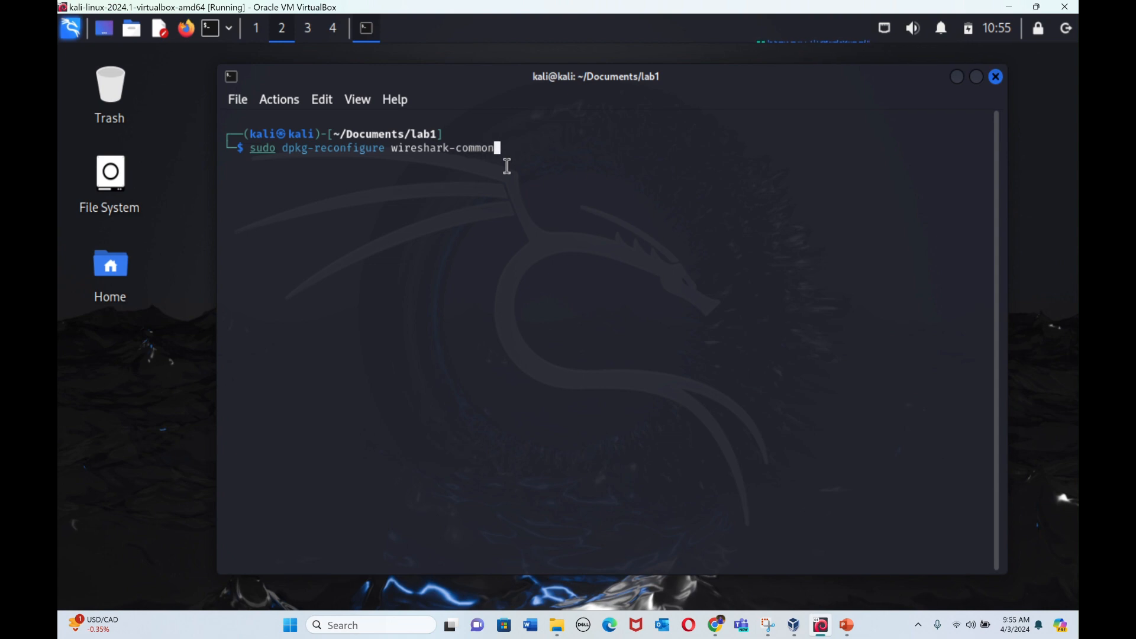
Step: Check the command against the slide, run it with the sudo password and answer Yes to letting non-superusers capture packets
key(super+Tab)
click(562, 148)
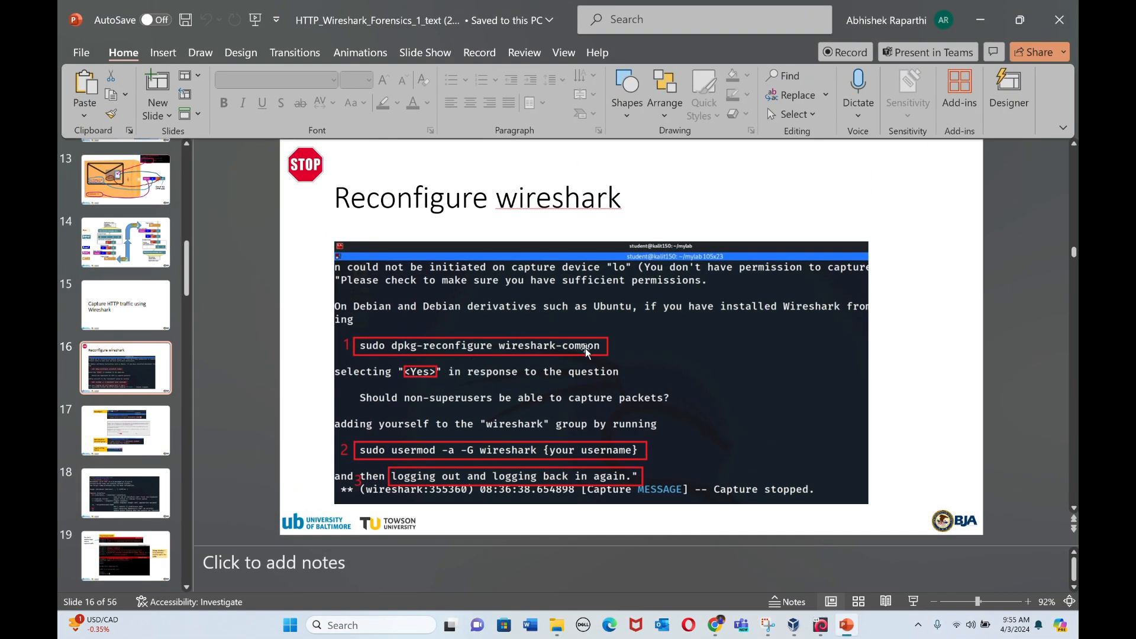
key(super+Tab)
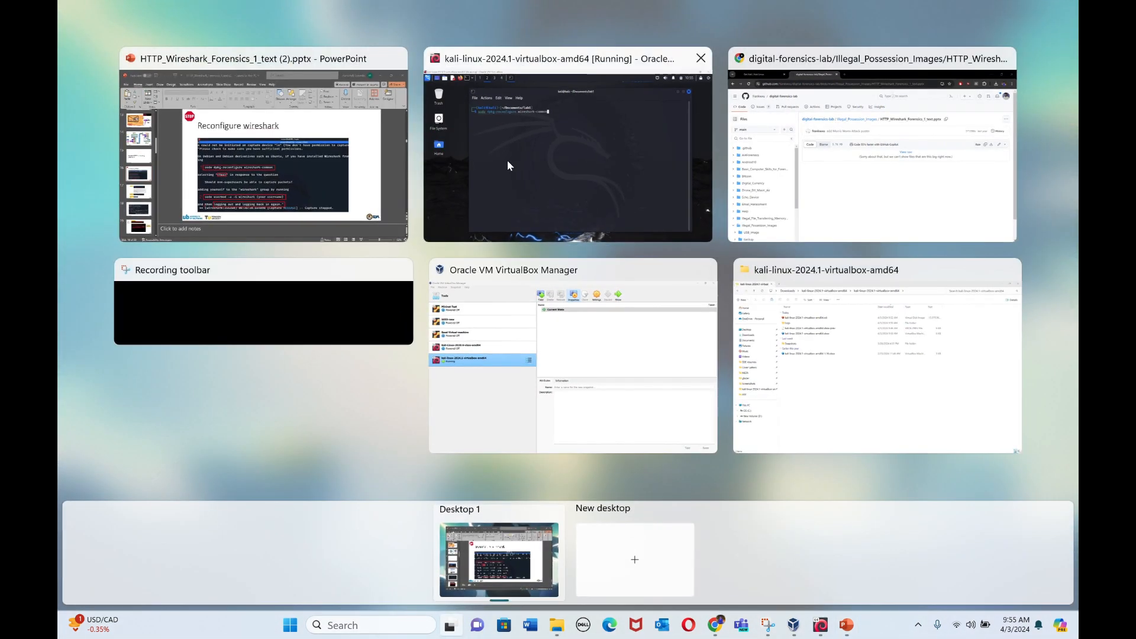
click(529, 153)
key(Return)
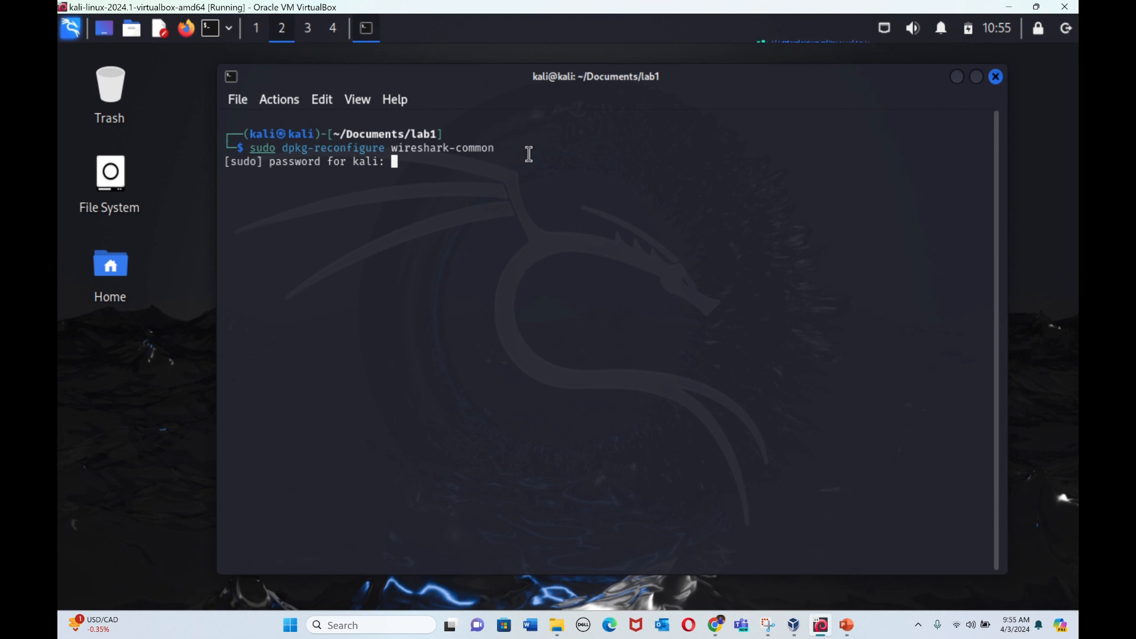
key(Return)
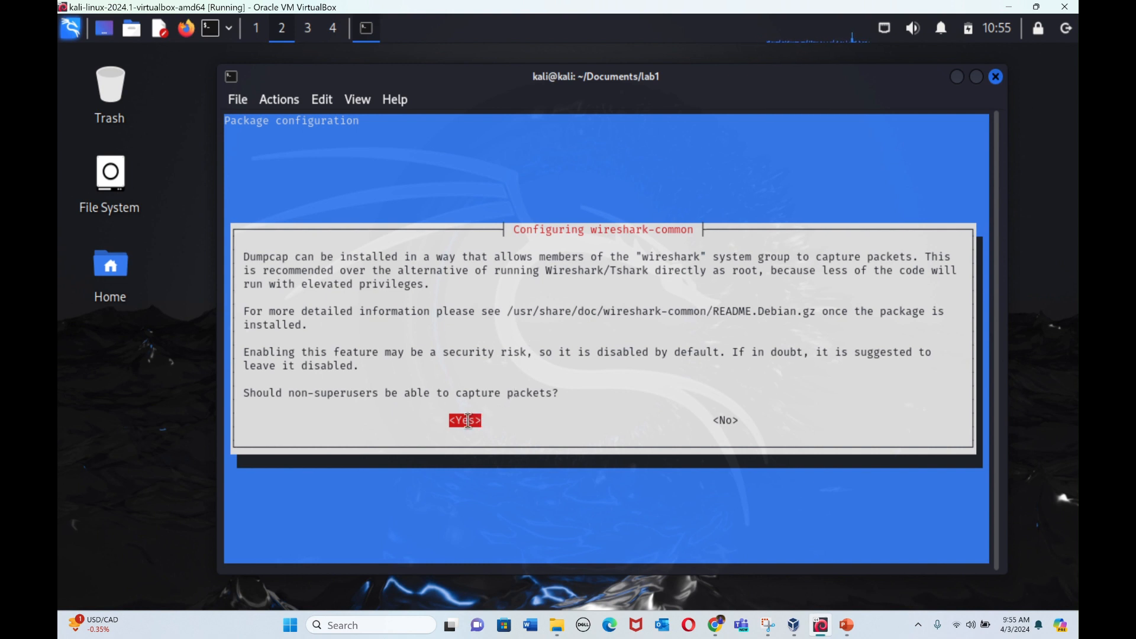
key(Return)
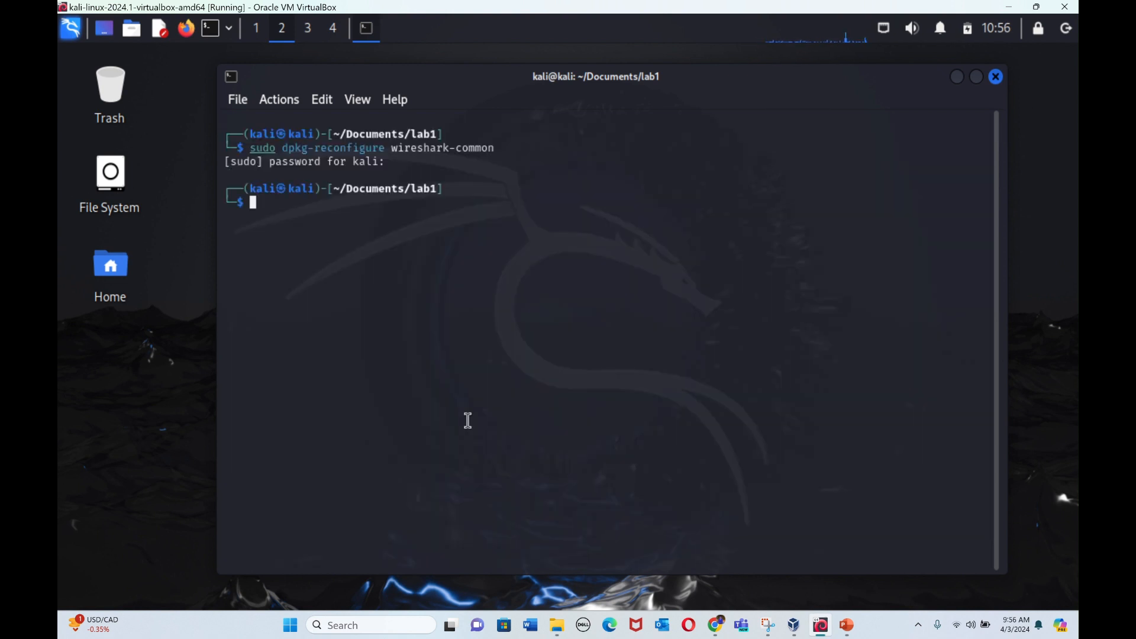
Step: Look up the group command on the PowerPoint slide and enter sudo usermod -a -G at the Kali prompt
key(super+Tab)
click(539, 231)
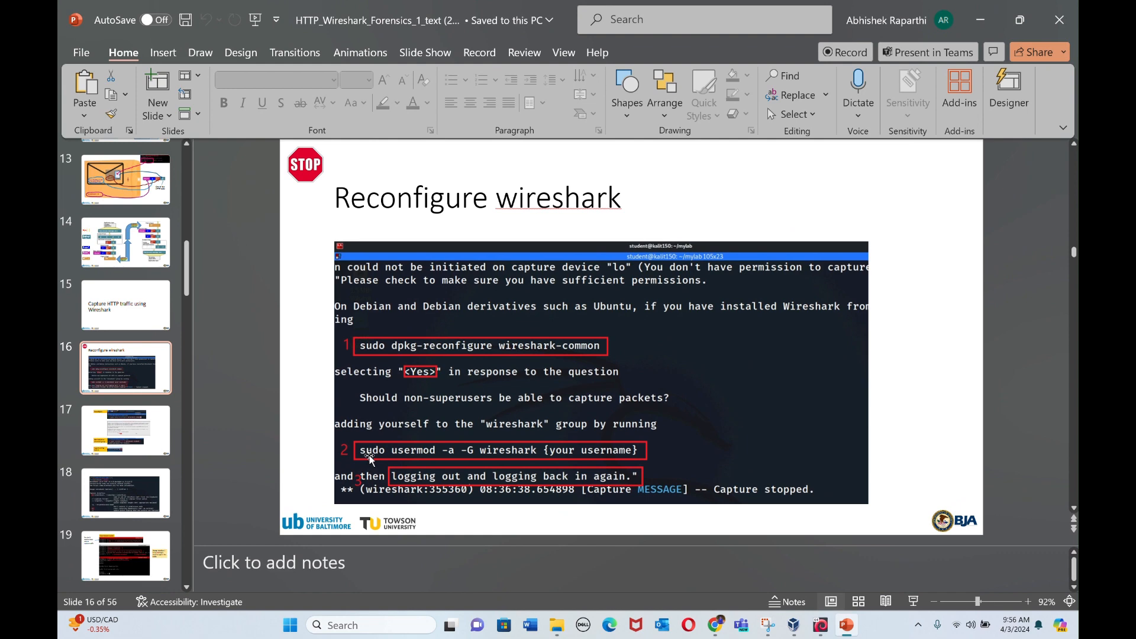
key(super+Tab)
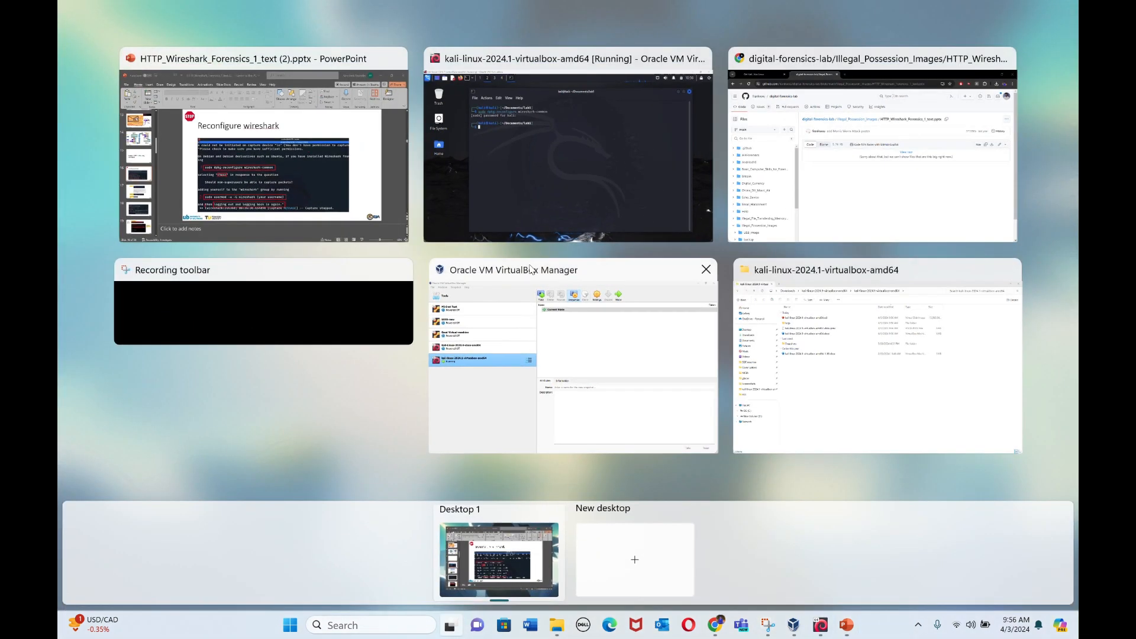
click(560, 186)
text(sudo )
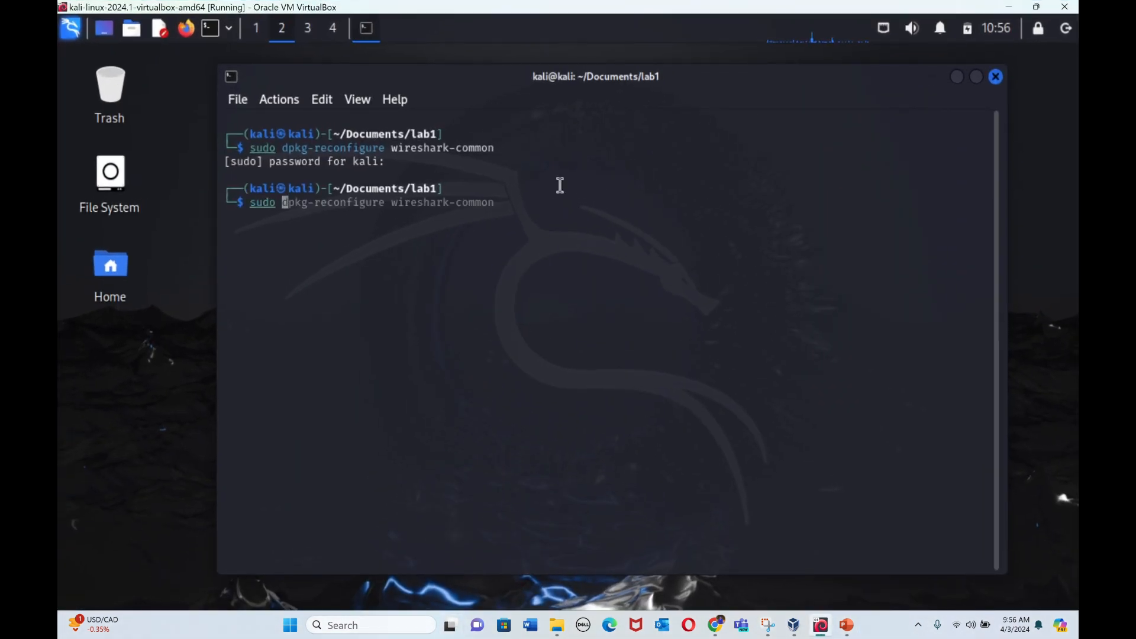
text(usermod -)
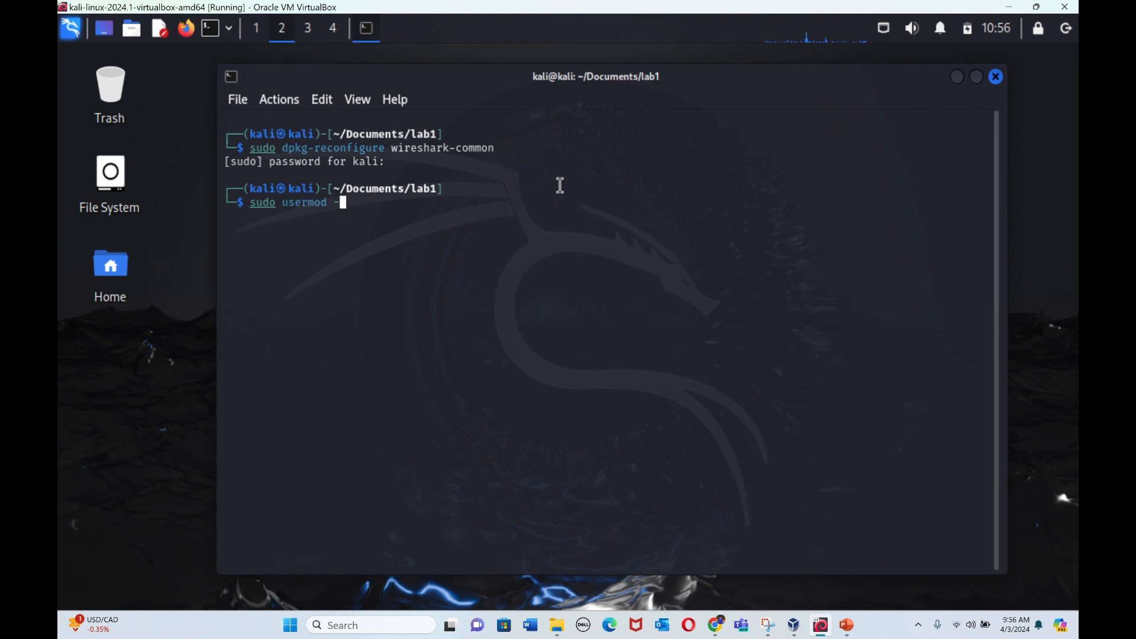
text(a _G)
key(BackSpace)
key(BackSpace)
text(-G)
Step: Complete the usermod command with wireshark kali according to the slide and run it to add kali to the wireshark group
key(super+Tab)
click(559, 186)
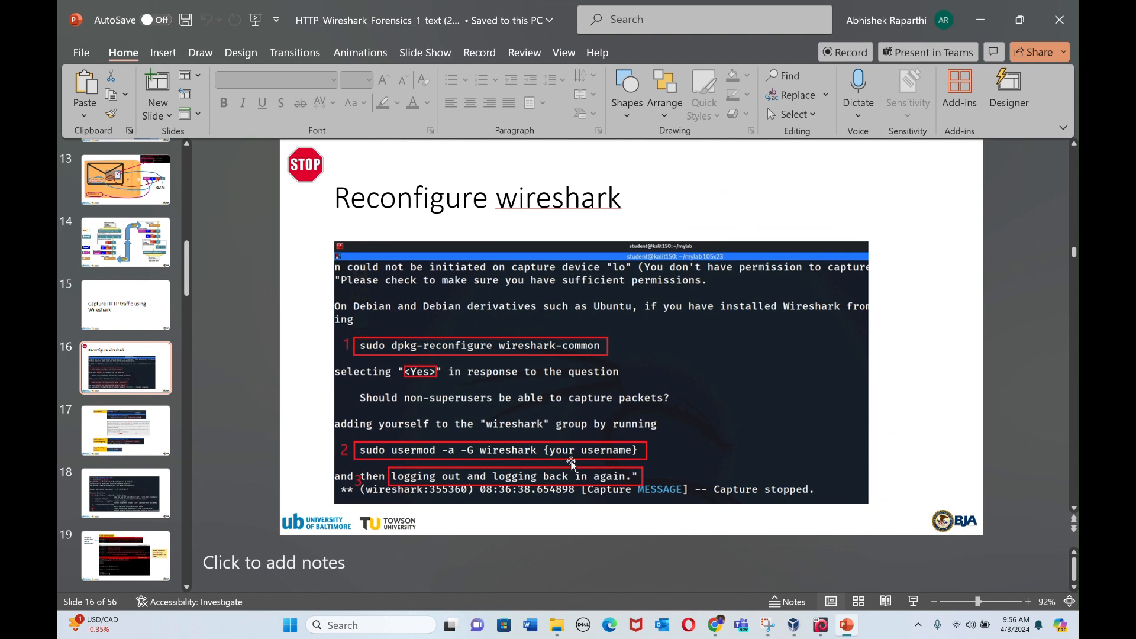
key(super+Tab)
click(610, 152)
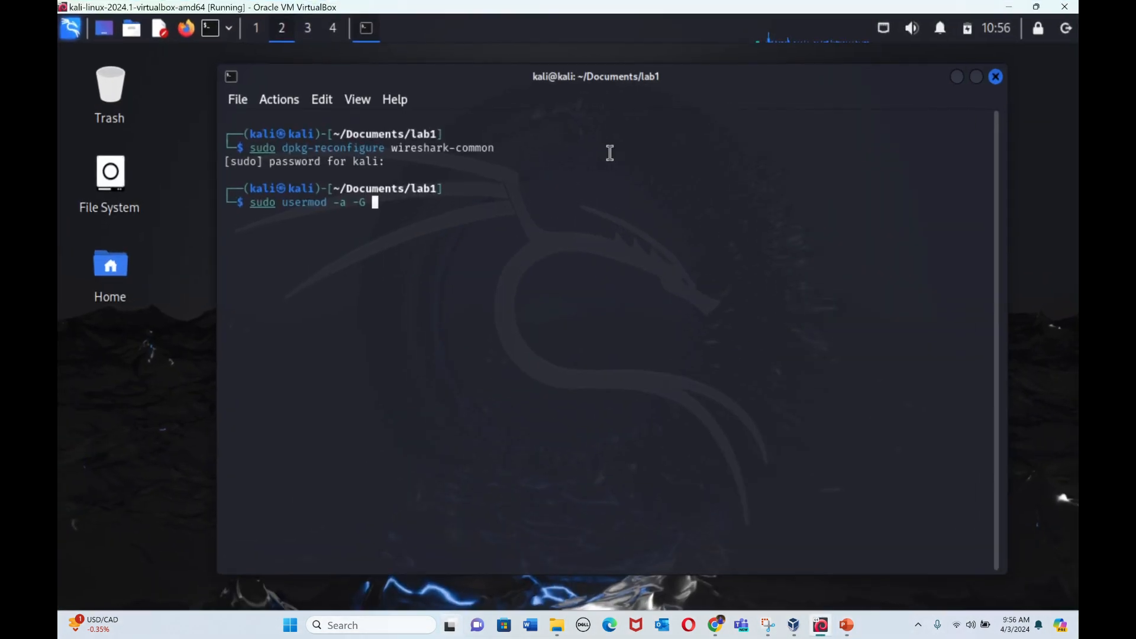
text(wireshark kali)
double_click(265, 192)
click(504, 210)
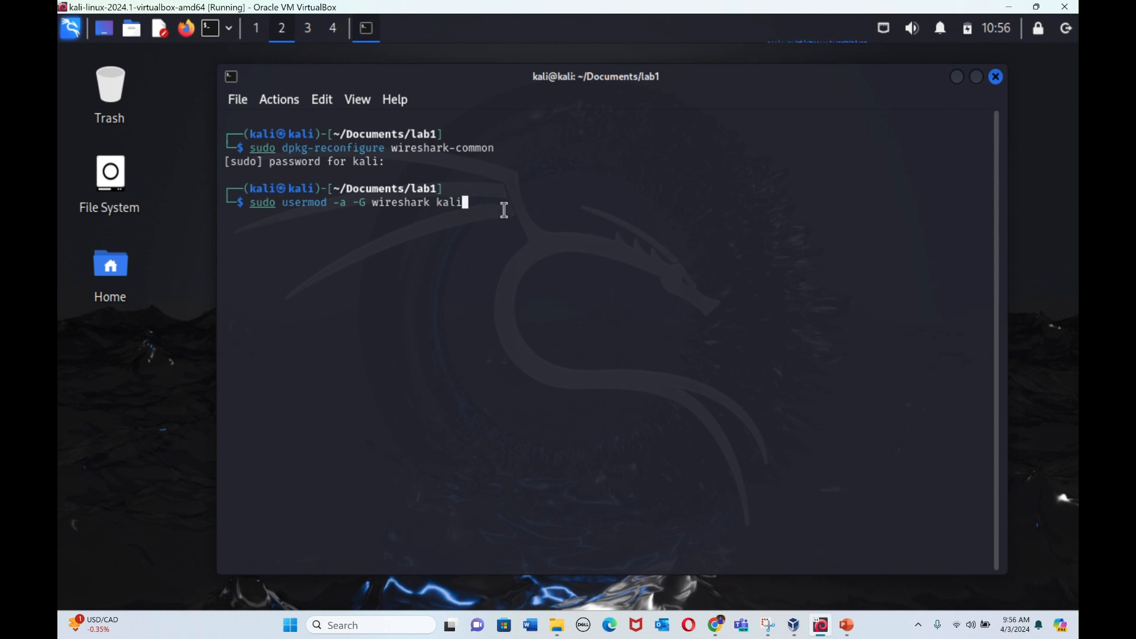
key(Return)
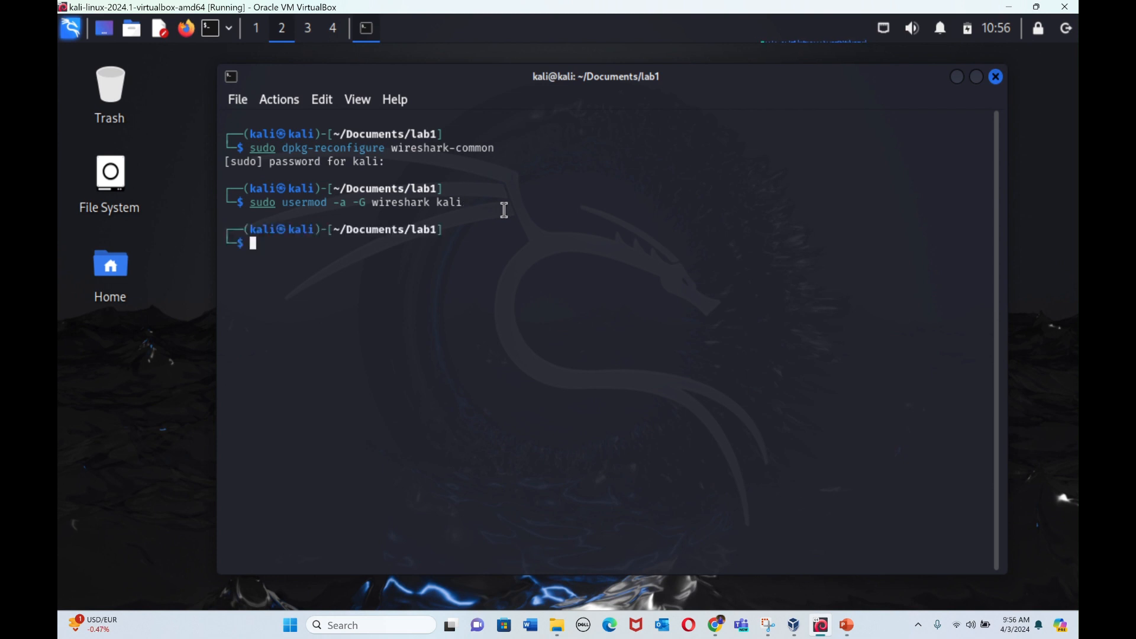
Step: Discard the partly entered command and clear the terminal
text(wireh)
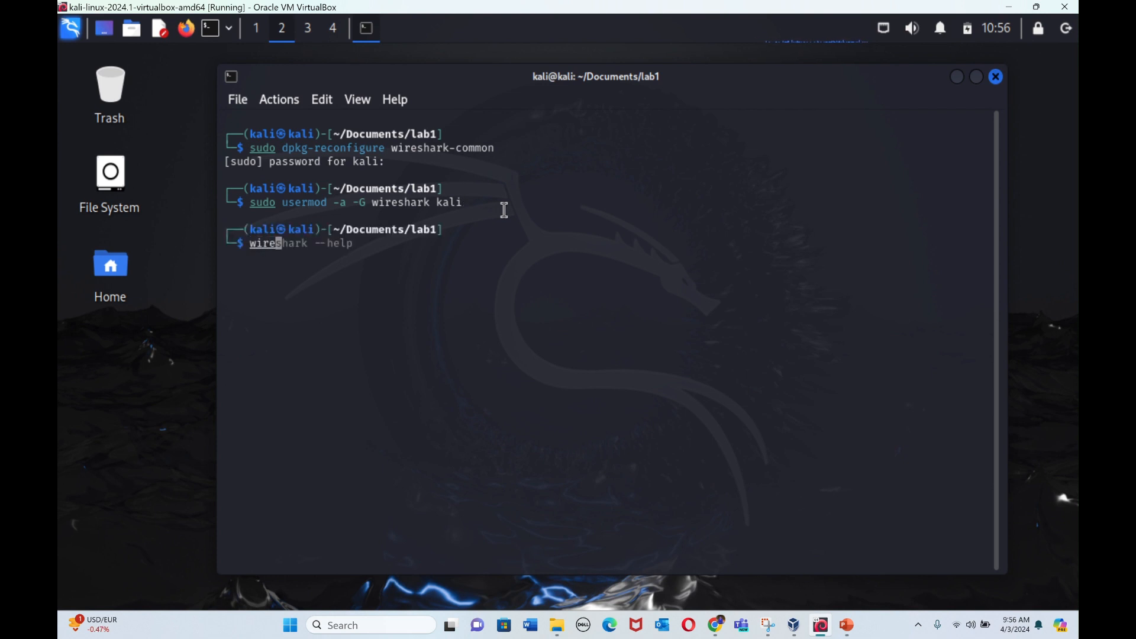
key(BackSpace)
key(BackSpace)
key(BackSpace)
key(BackSpace)
key(BackSpace)
text(clear)
key(Return)
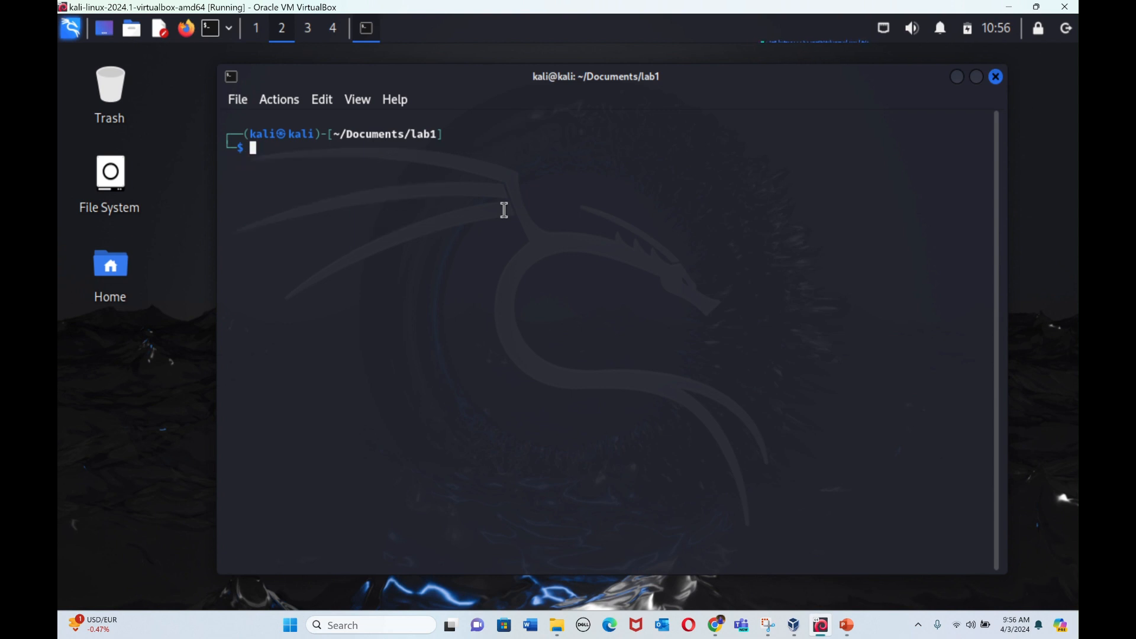
Step: Display Wireshark's command-line options by running wireshark --help in the lab1 terminal, and clear the output
text(wireshar)
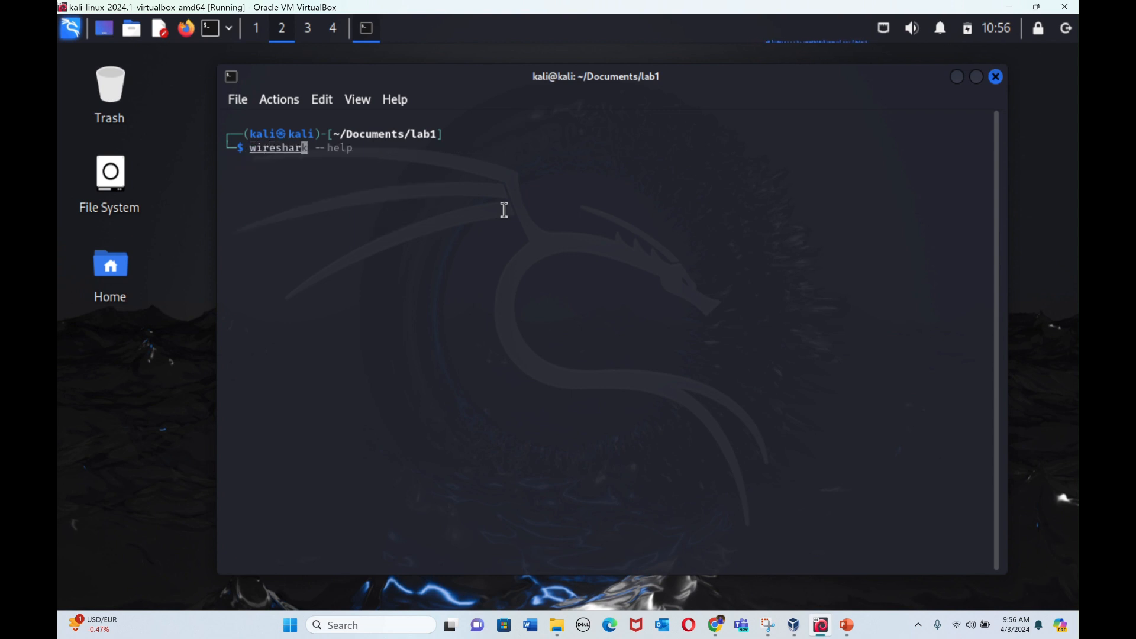
text(k)
key(Tab)
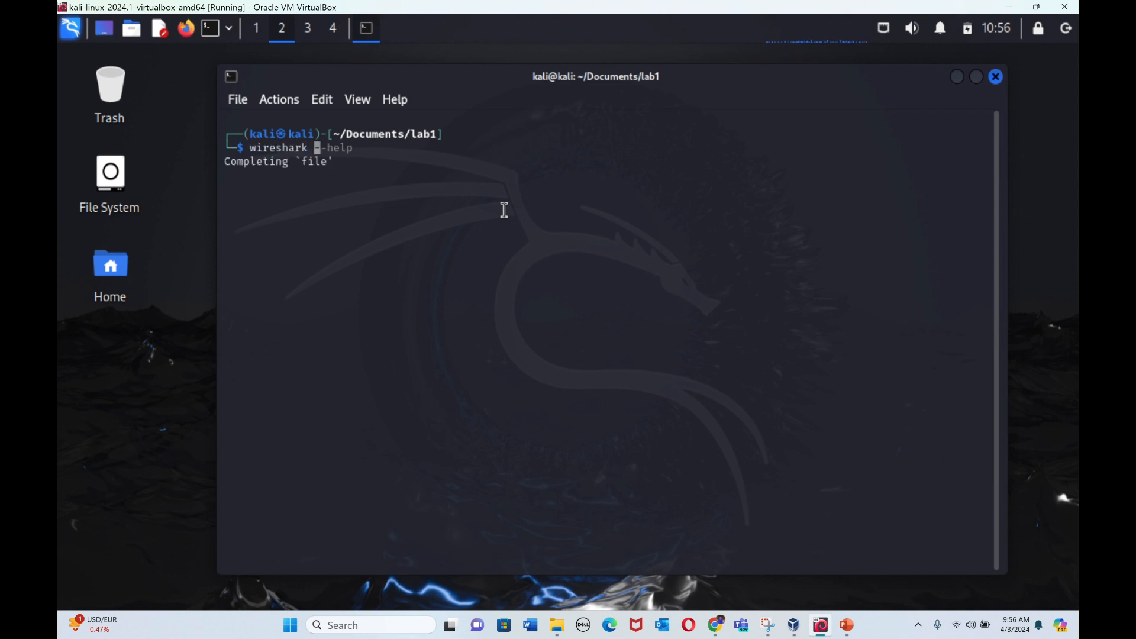
text(--help)
key(Return)
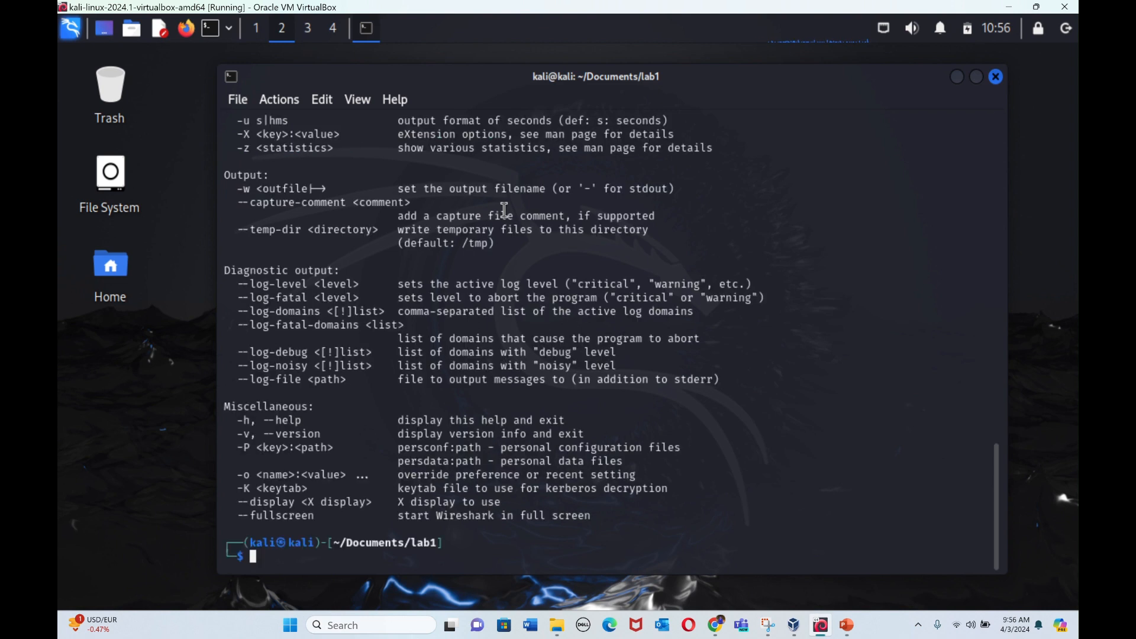
text(clear)
key(Return)
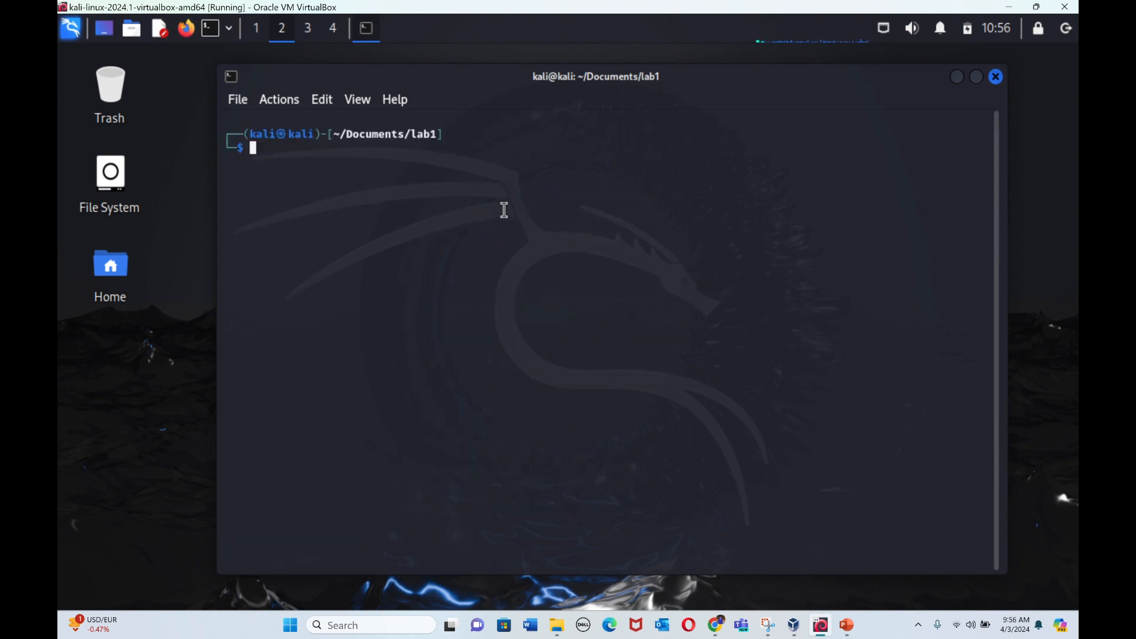
Step: Switch to the PowerPoint lab slides and go through slides 17 to 20, examining the capture commands and the recaptured traffic download
key(super+Tab)
click(540, 185)
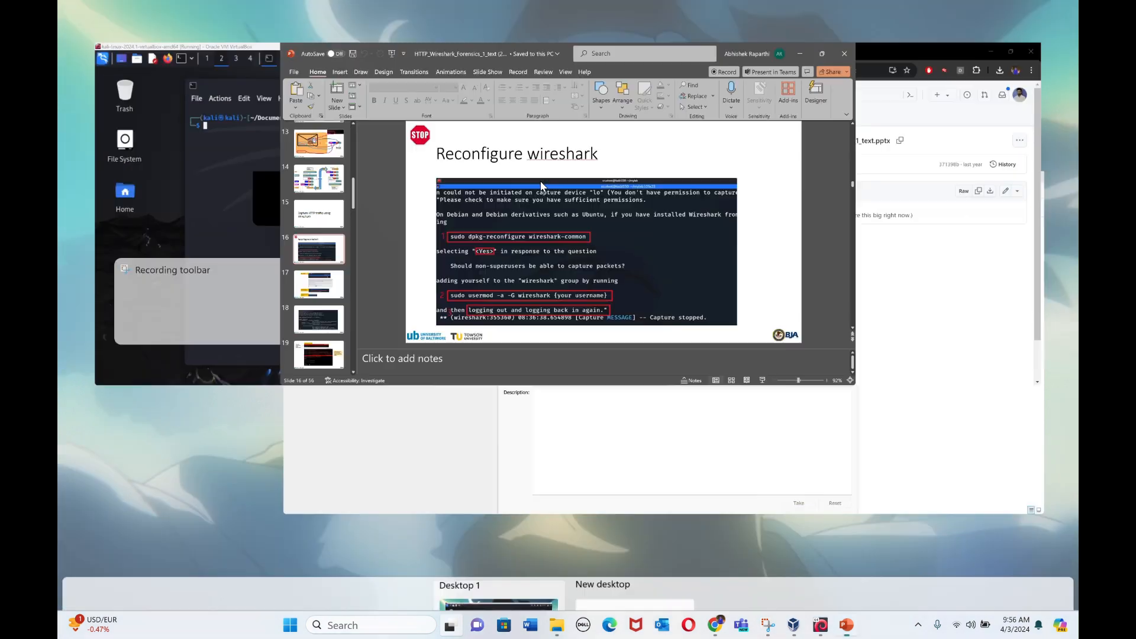
scroll(136, 444, down, 2)
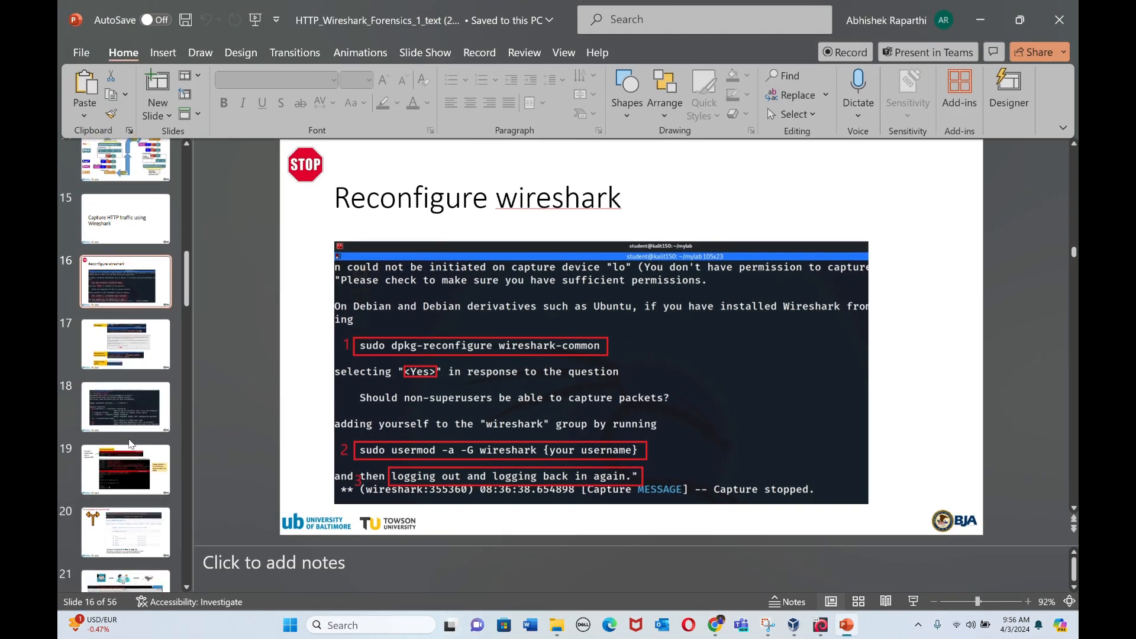
click(141, 351)
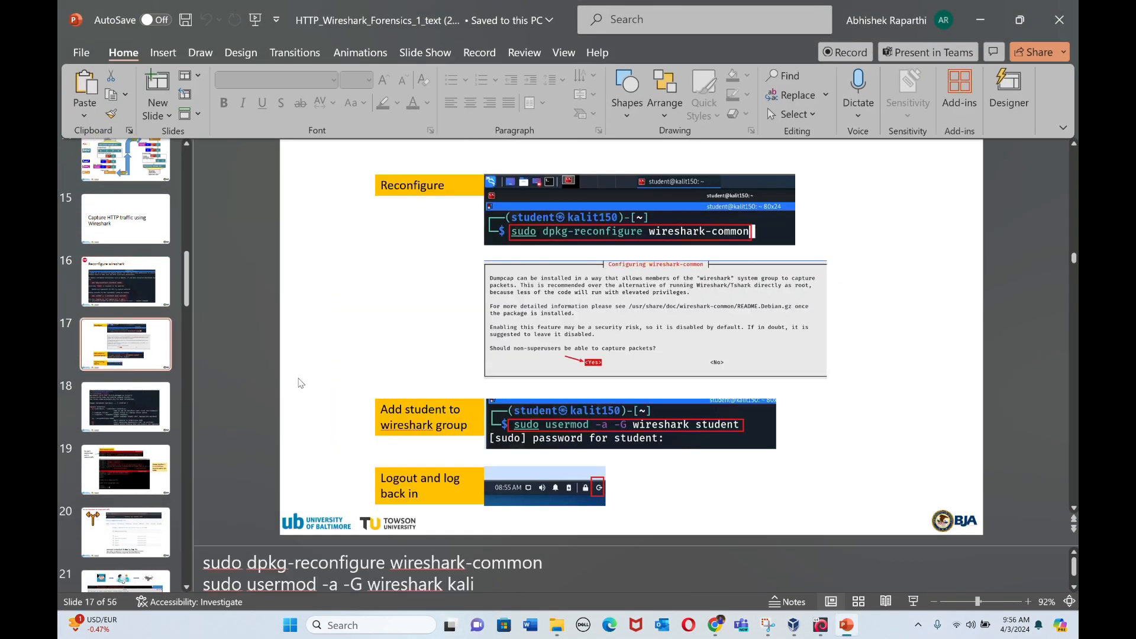
click(125, 408)
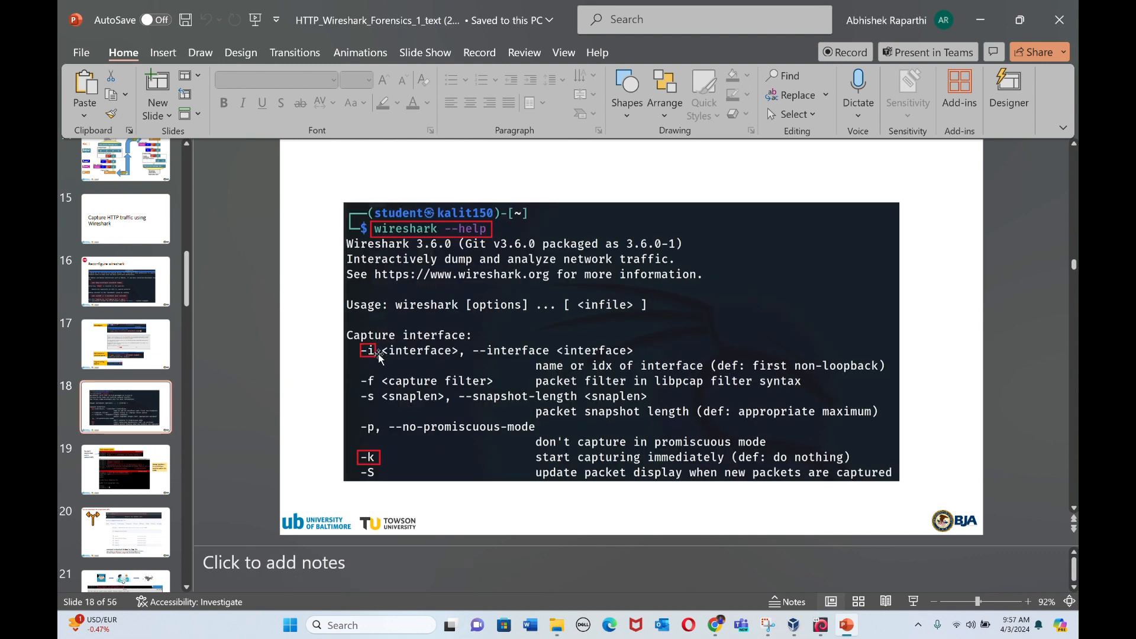
scroll(151, 491, down, 1)
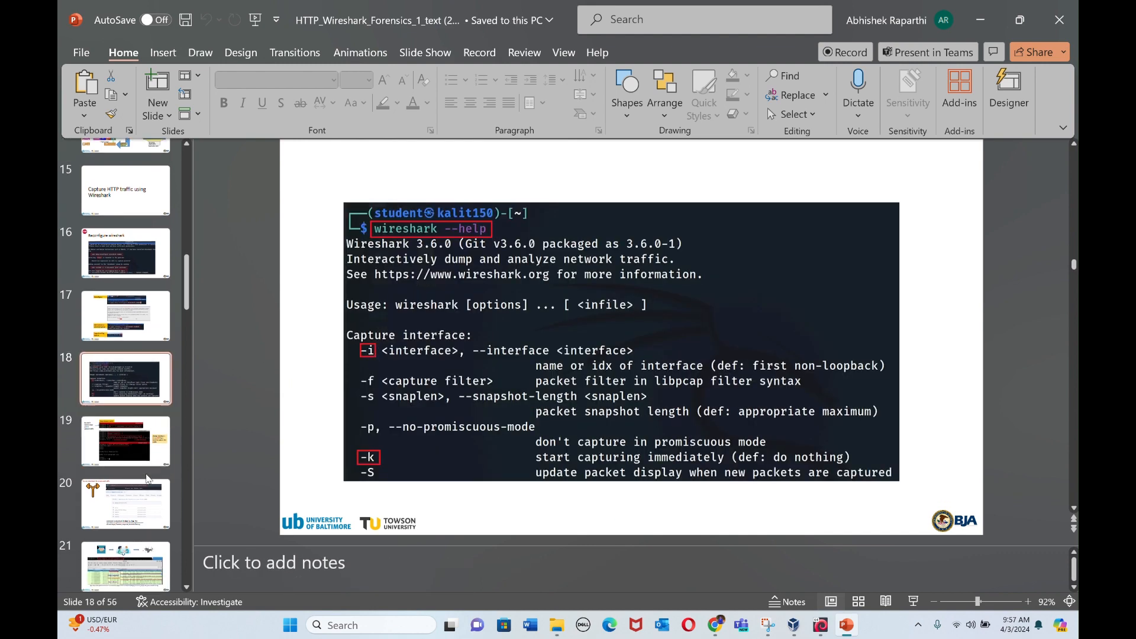
click(149, 445)
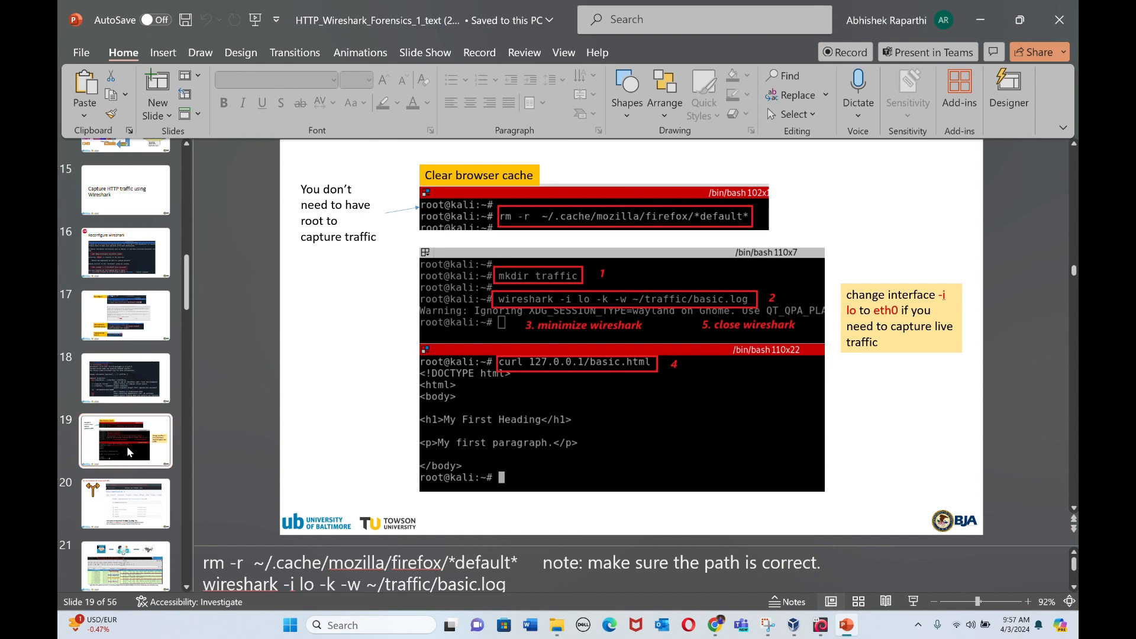
scroll(128, 451, down, 1)
click(126, 482)
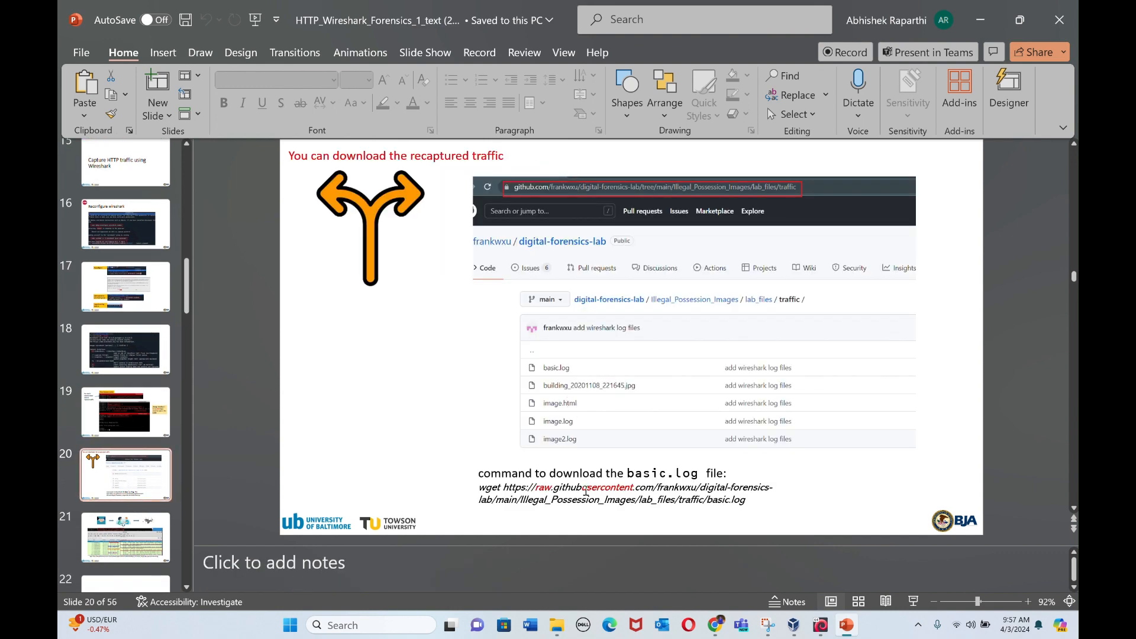
Step: Copy the full wget command for downloading basic.log from the text box on slide 20
click(586, 490)
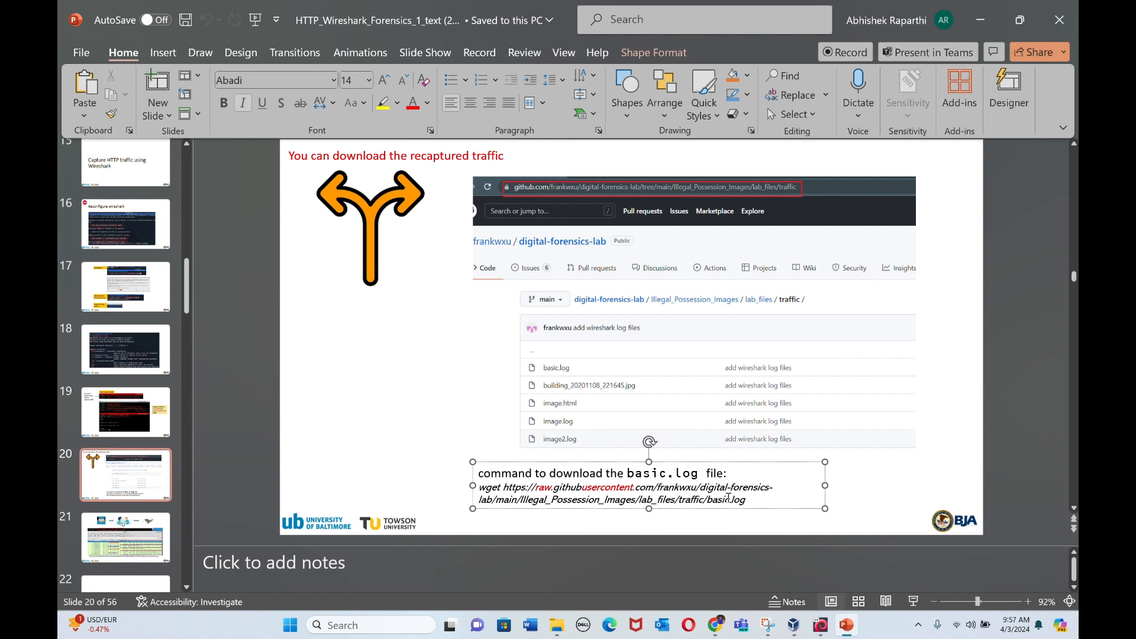
drag(745, 500, 484, 489)
right_click(505, 491)
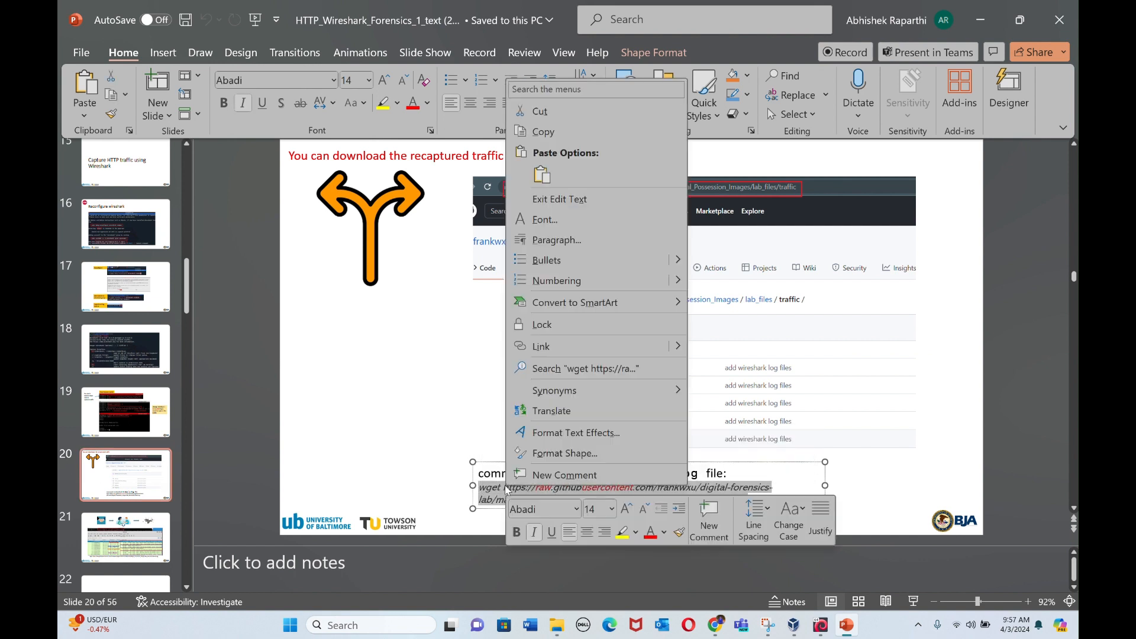
click(543, 132)
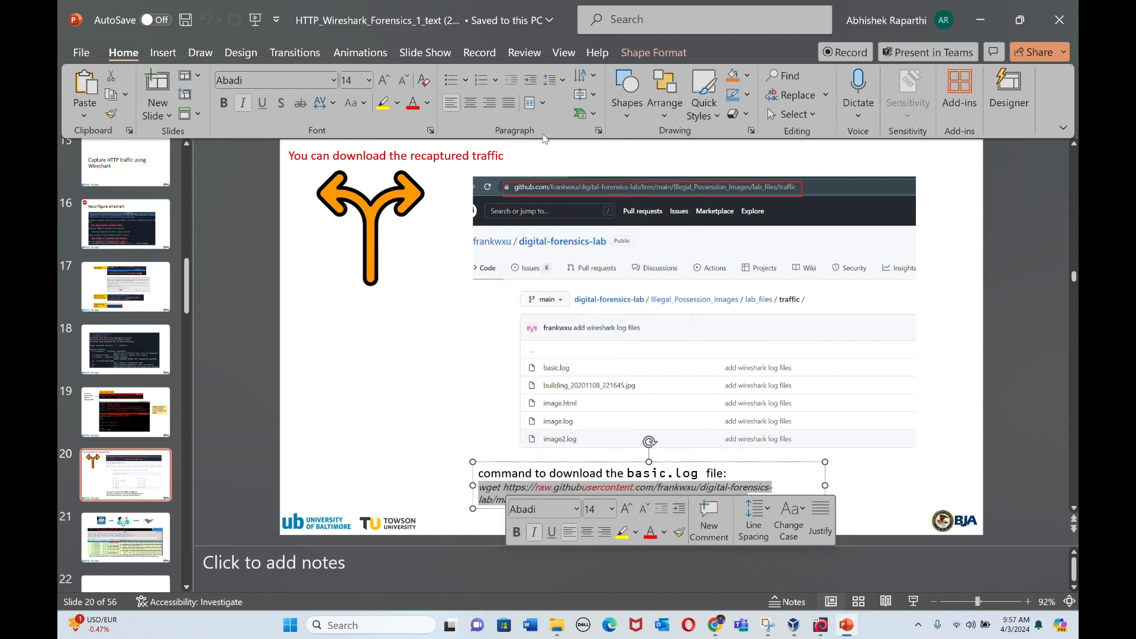
Step: Return to the Kali virtual machine and run the copied wget command in the lab1 terminal to download basic.log
click(820, 625)
right_click(260, 146)
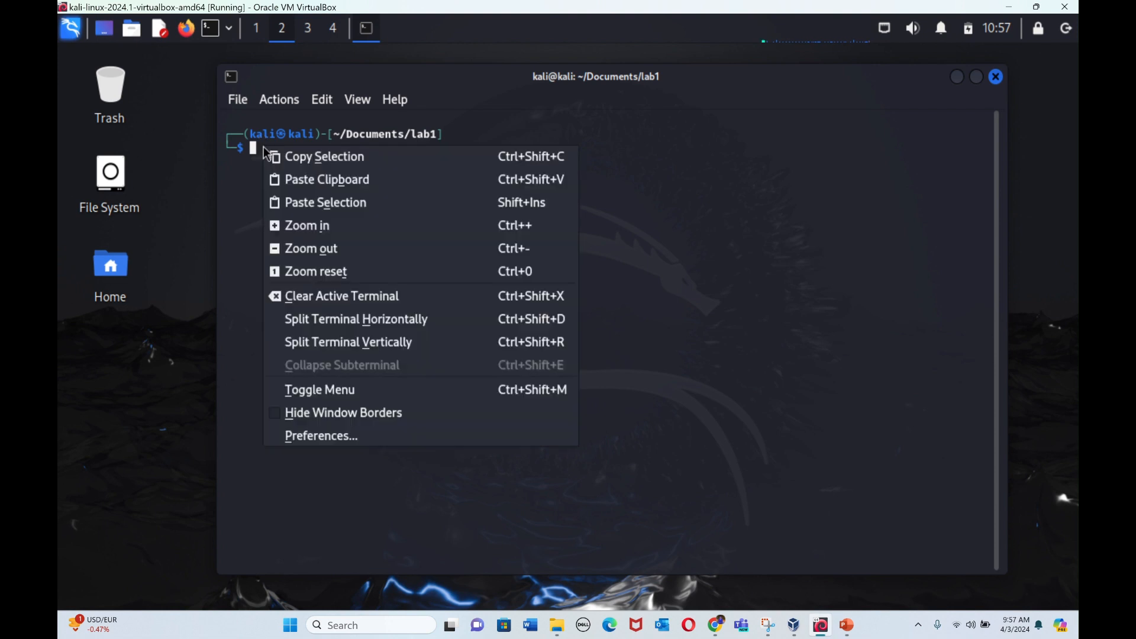
click(311, 204)
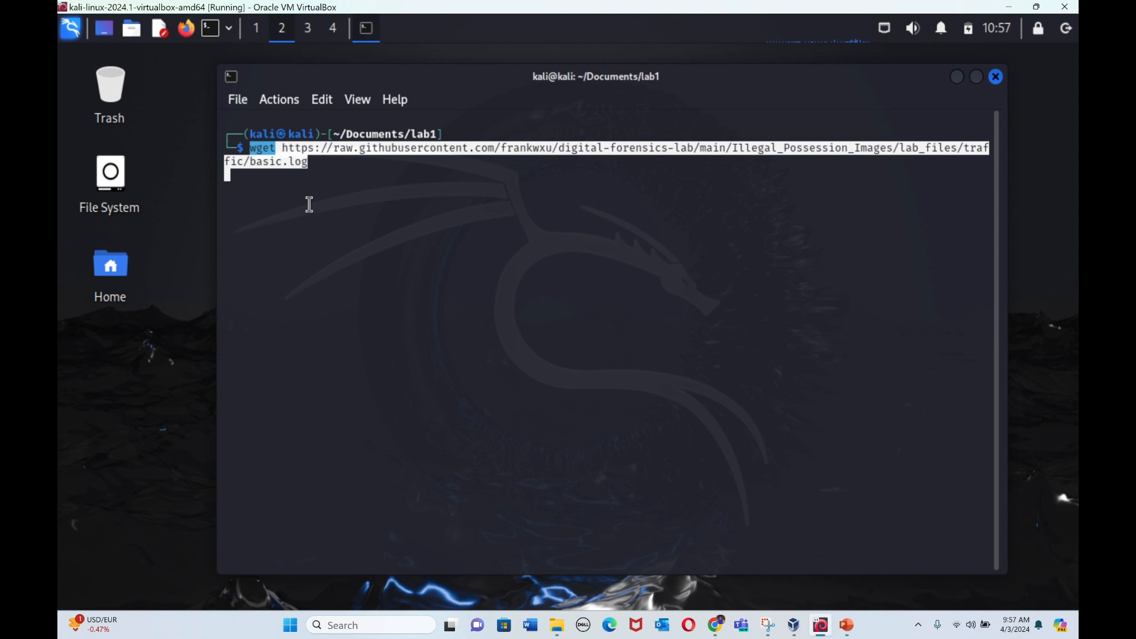
key(BackSpace)
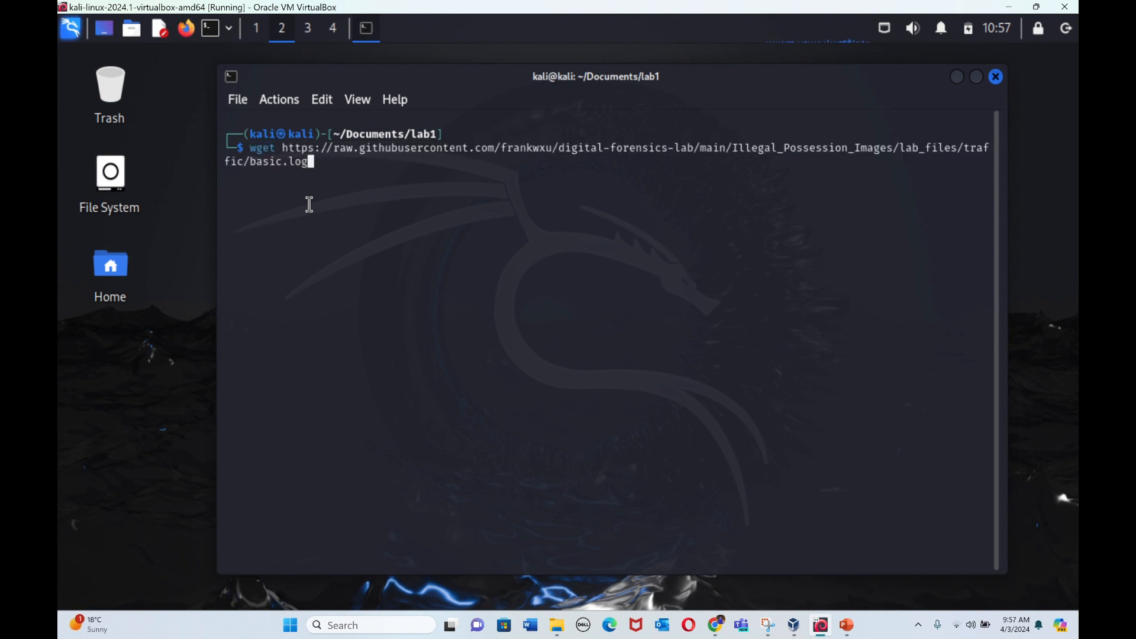
key(Return)
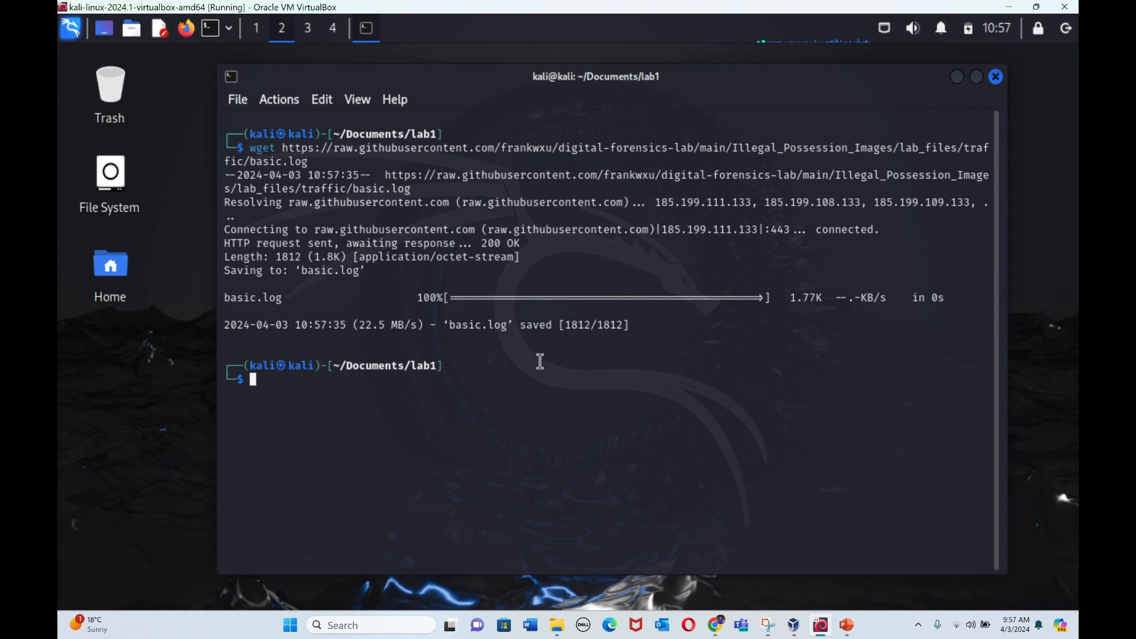
Step: List the contents of the lab1 folder with ls to check the download, and clear the terminal
text(ls)
key(Return)
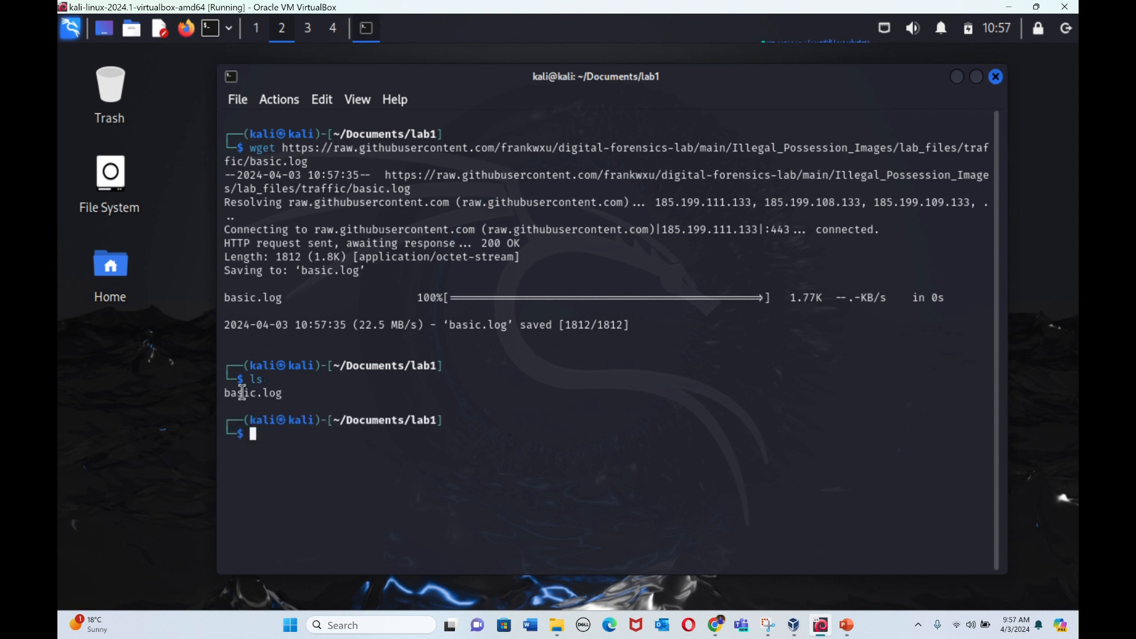
text(clear)
key(Return)
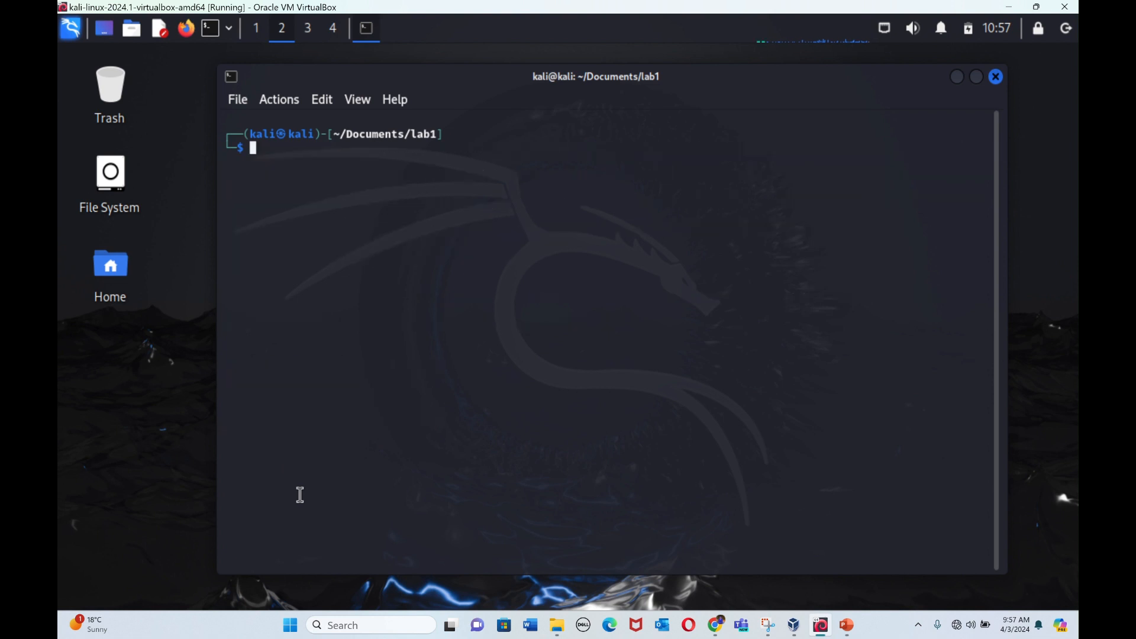
Step: Open the downloaded capture in Wireshark by running wireshark basic.log from the lab1 folder
text(wiresh)
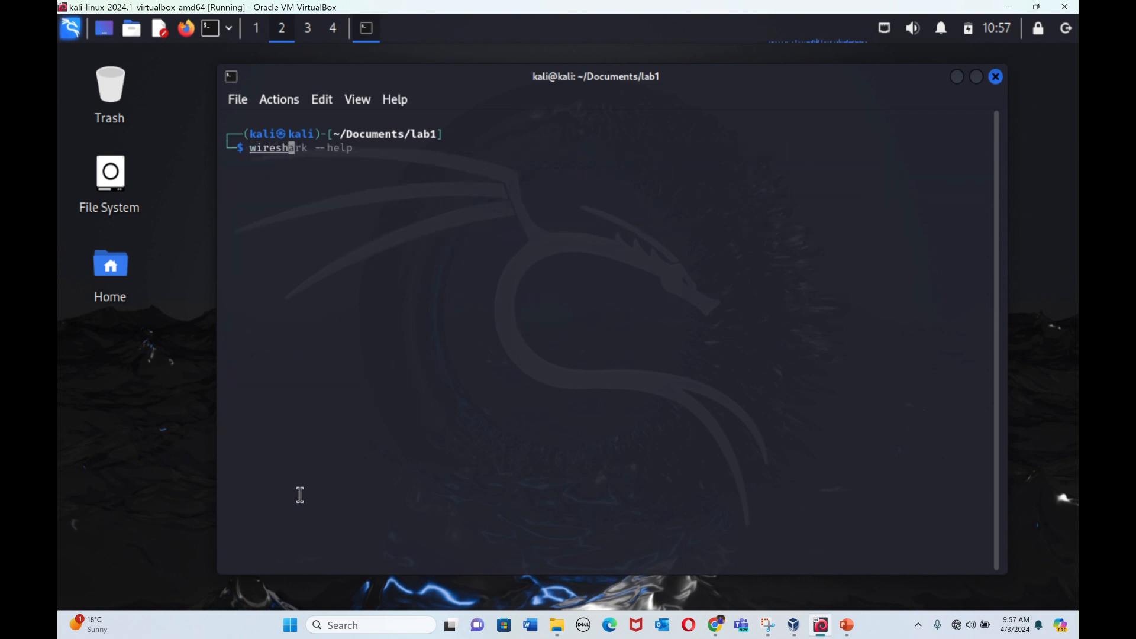
text(ark basic.log)
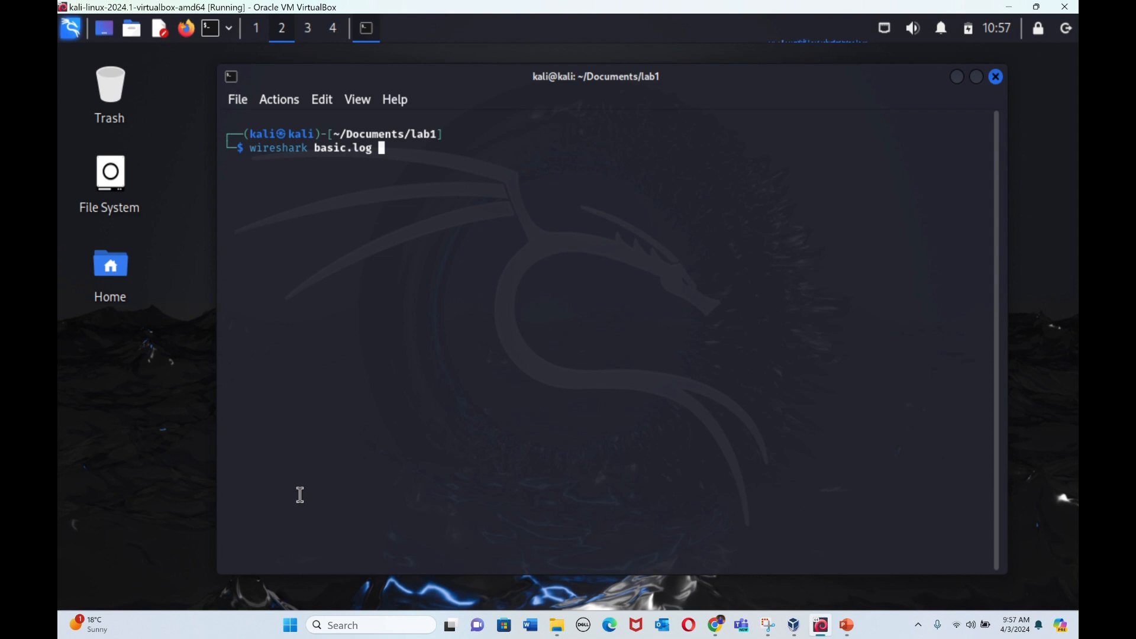
key(Return)
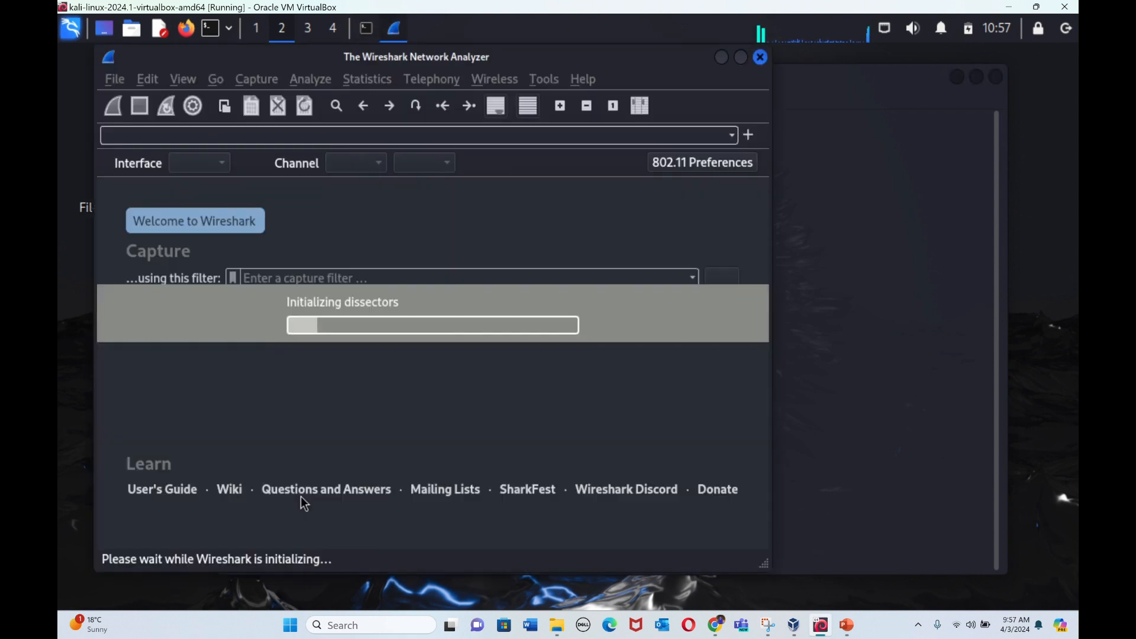